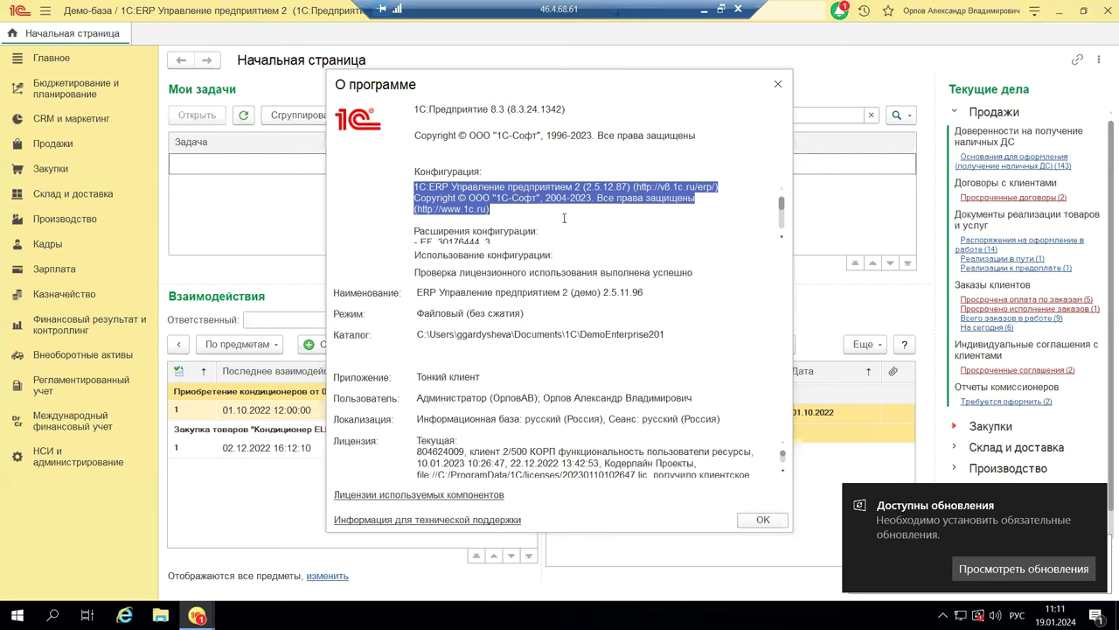
Close the program information, start a new Начисление ЕНП document under Регламентированный учет, and view its fill options
left_click(776, 88)
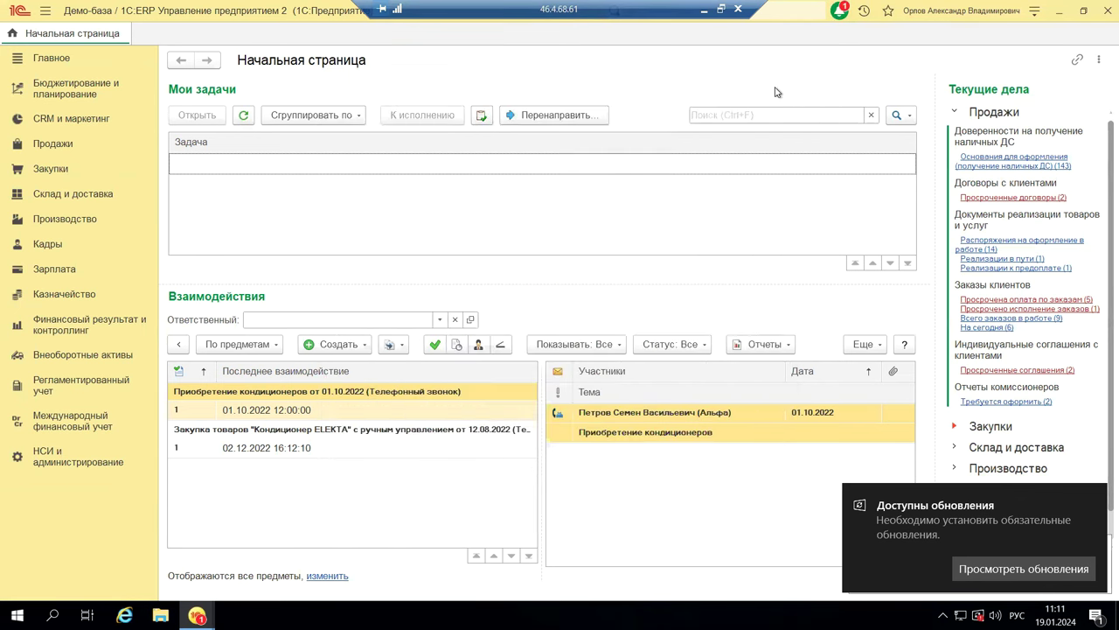
left_click(83, 384)
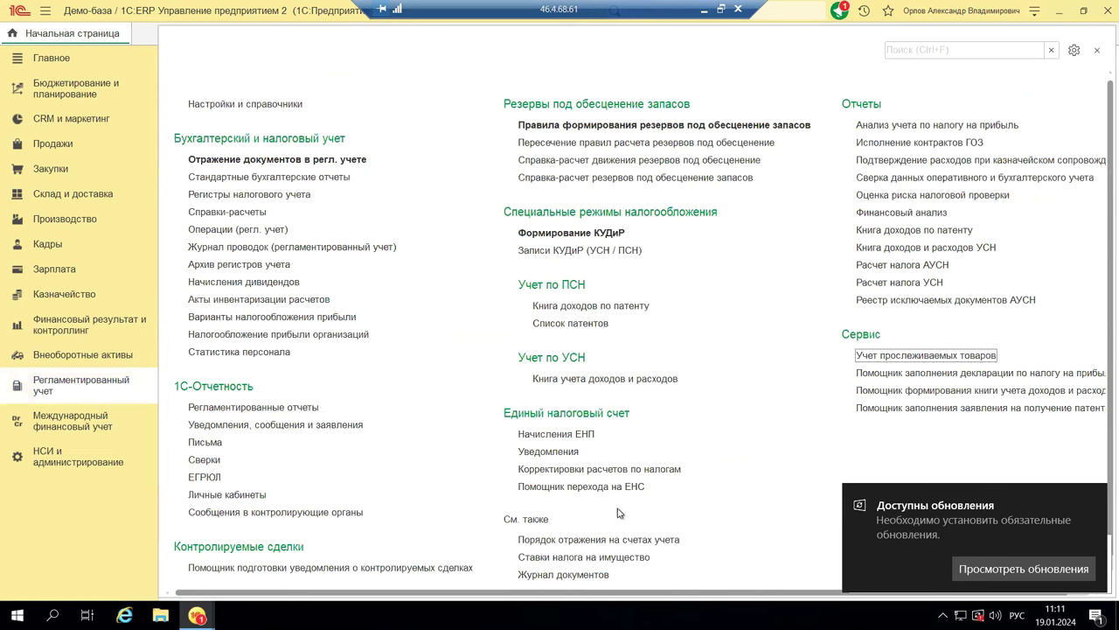
left_click(536, 435)
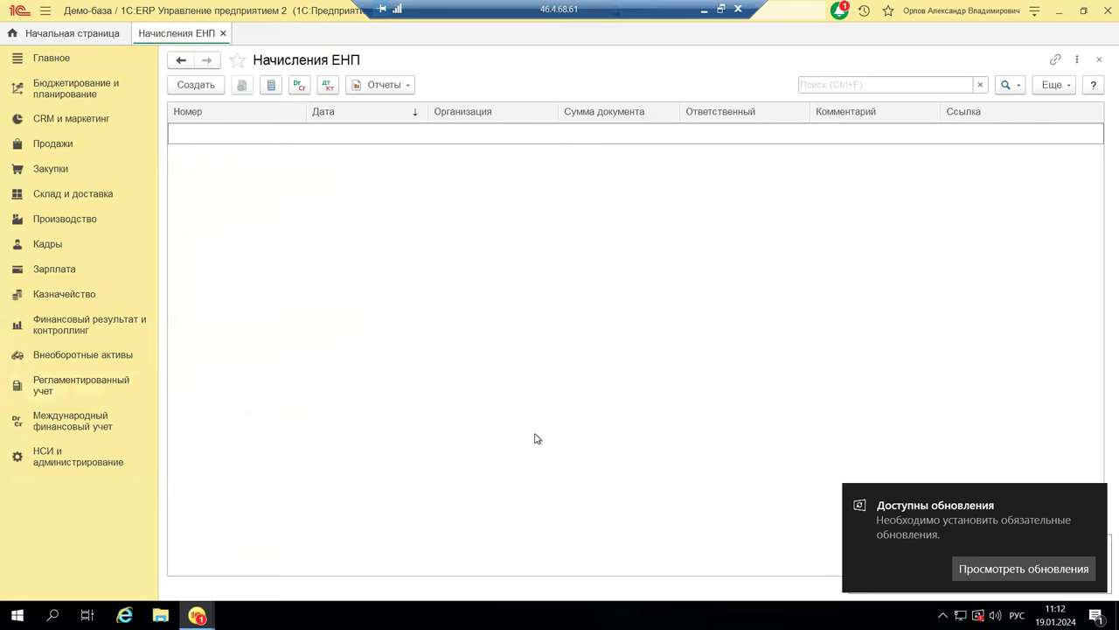
left_click(202, 88)
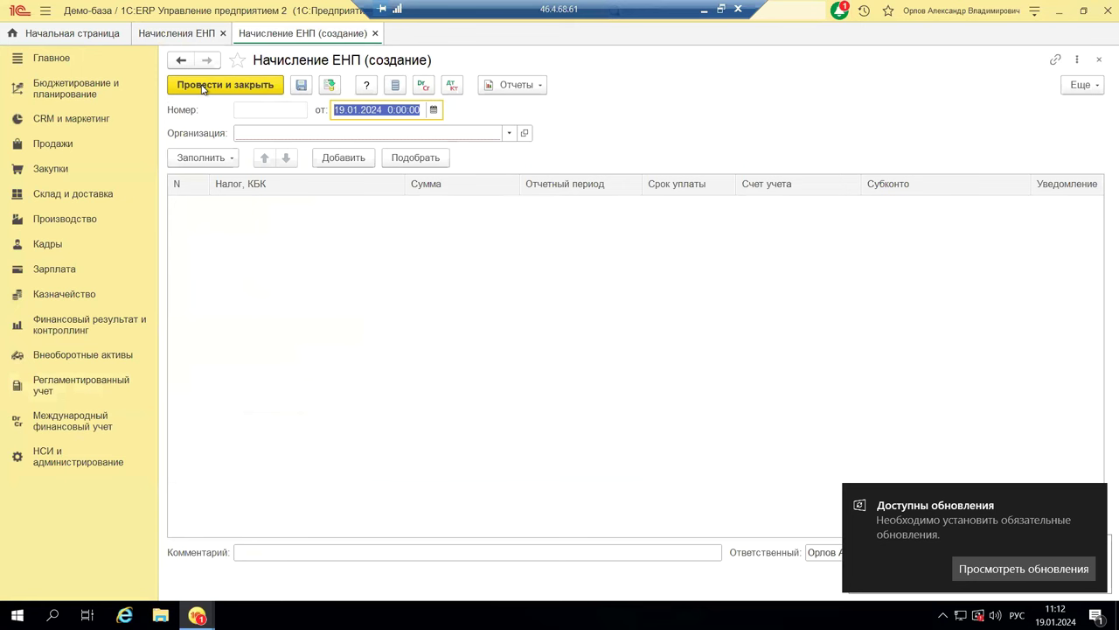
left_click(510, 133)
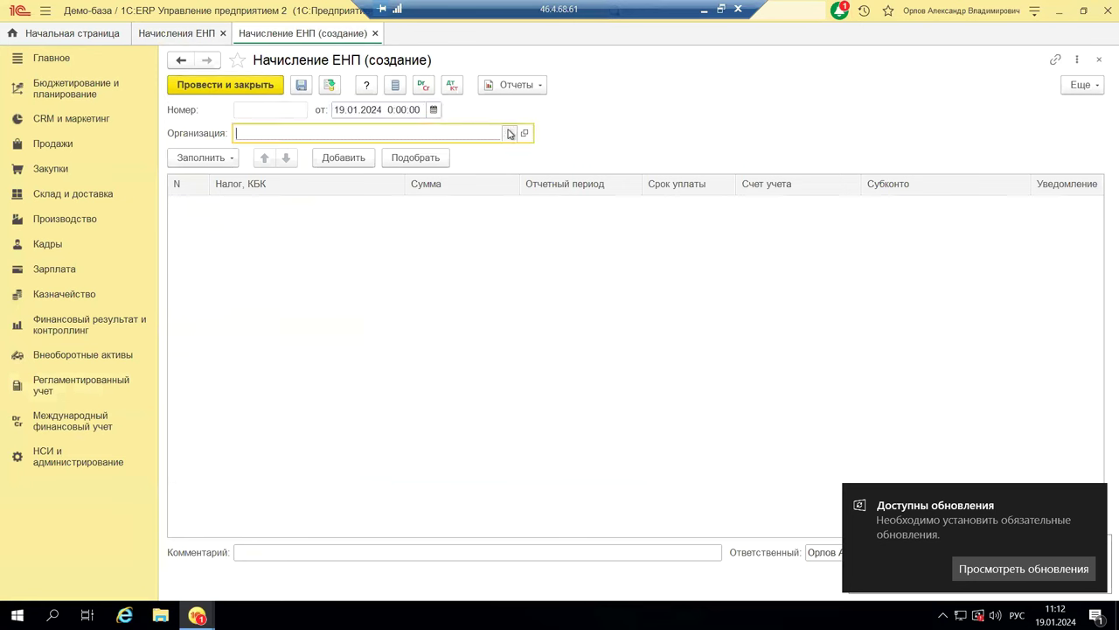
key("Escape")
left_click(233, 161)
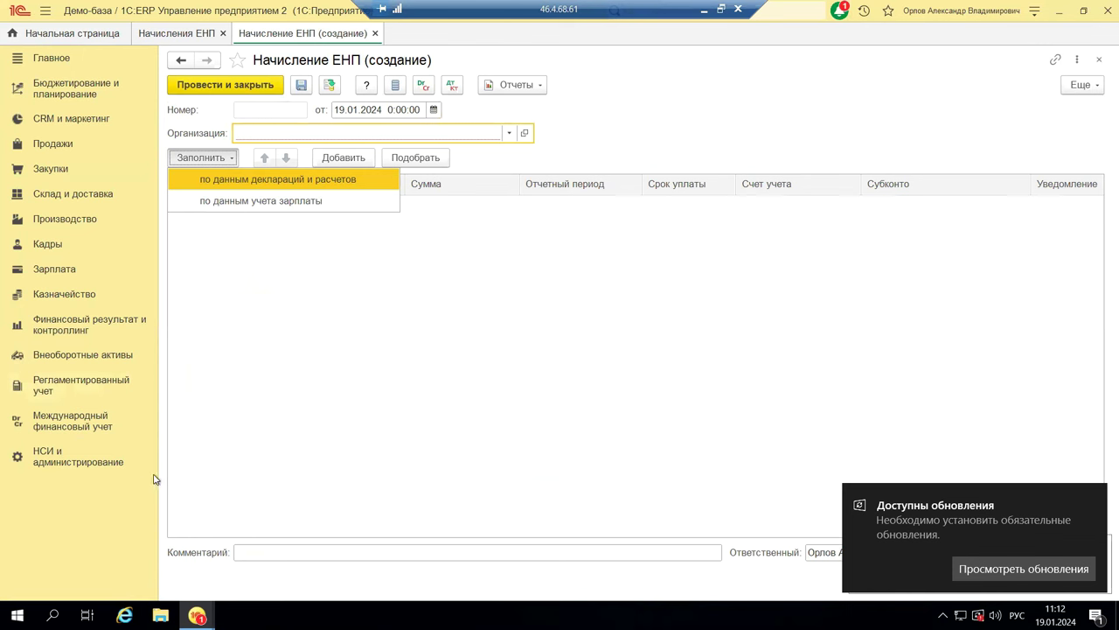
Open the Кадры settings under НСИ и администрирование and review the personnel accounting options through the Воинский учет section
left_click(39, 460)
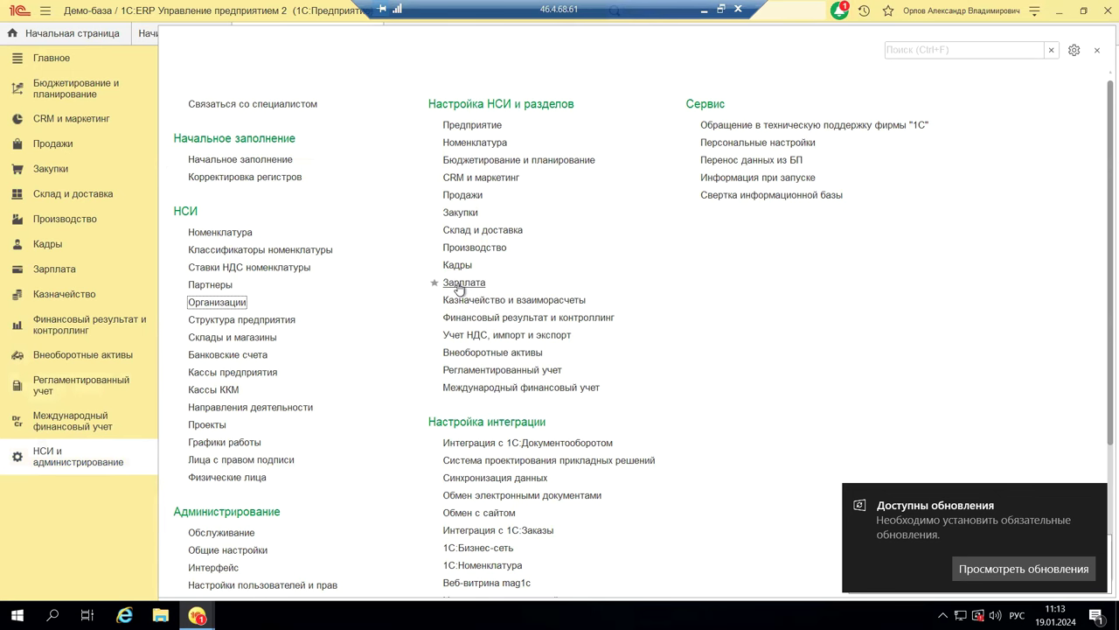
left_click(448, 268)
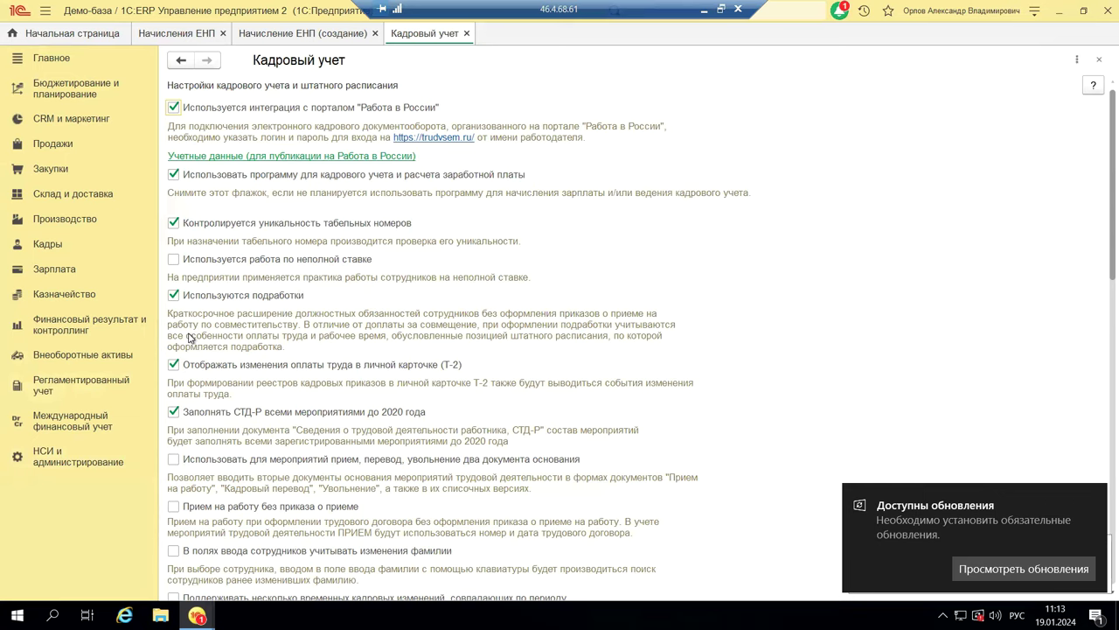
scroll(190, 338, "down", 3)
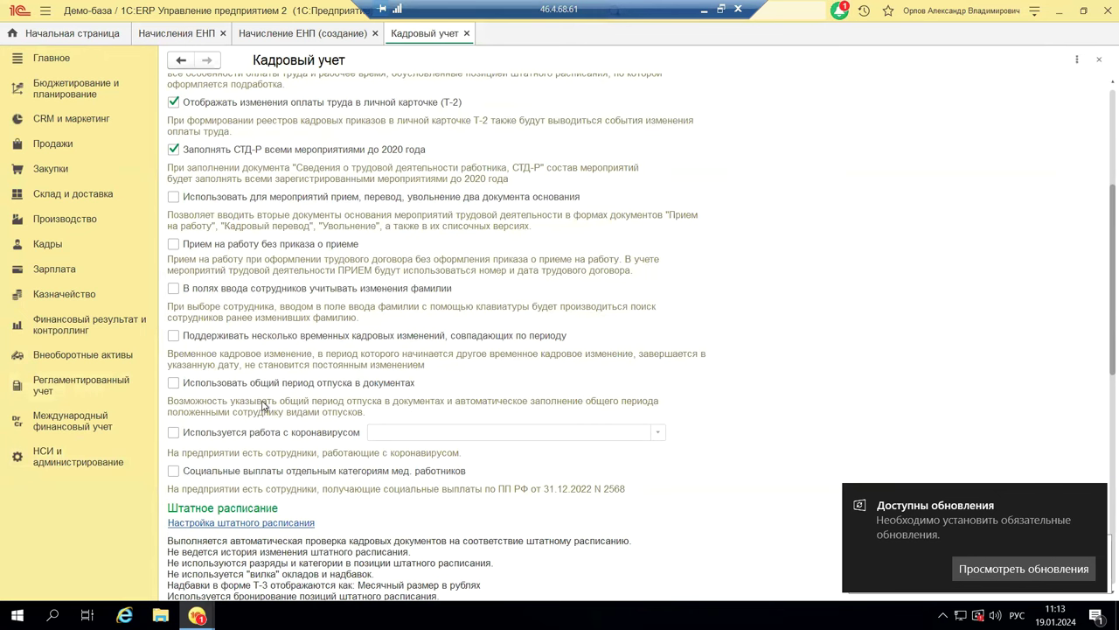
scroll(265, 406, "down", 5)
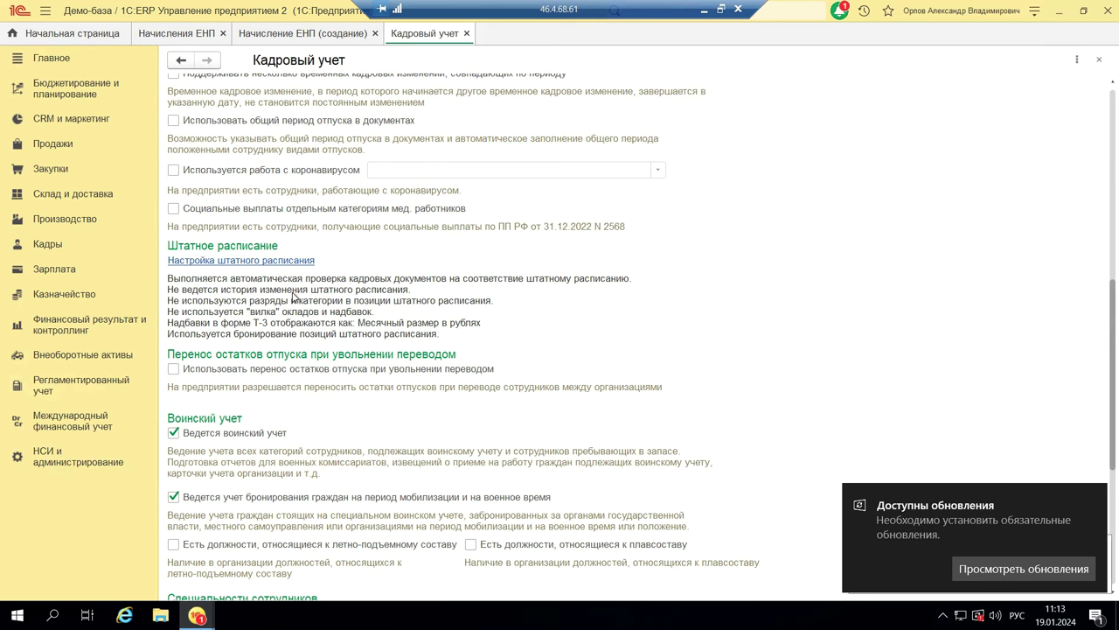
scroll(294, 292, "down", 2)
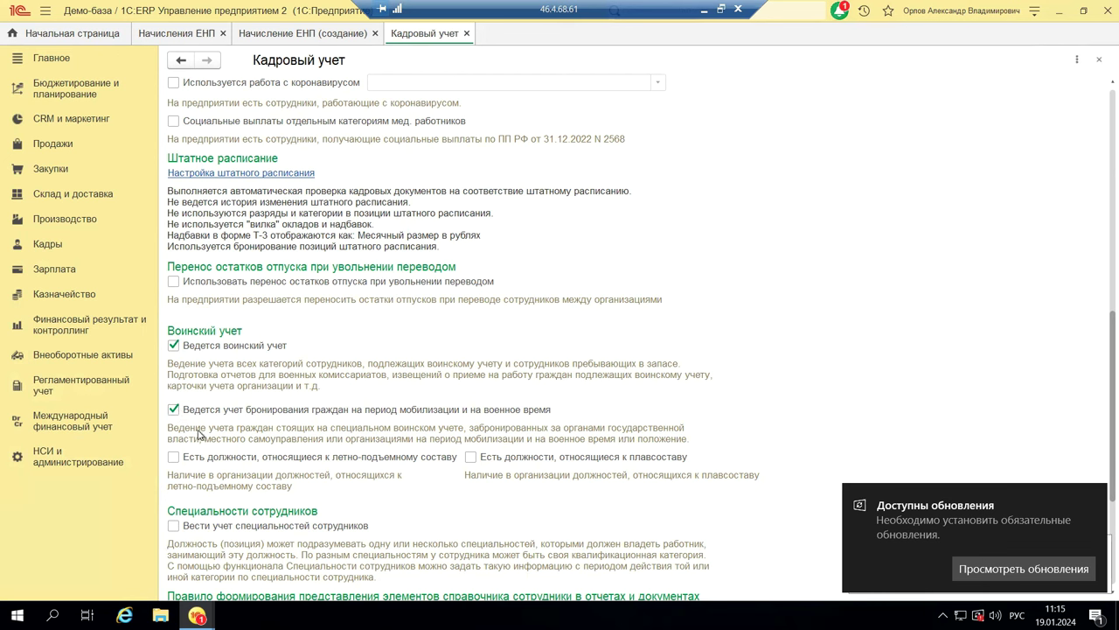
Compare the Воинский учет commands in the ERP Кадры section with those in Зарплата и управление персоналом, and return to the PowerPoint presentation
left_click(47, 250)
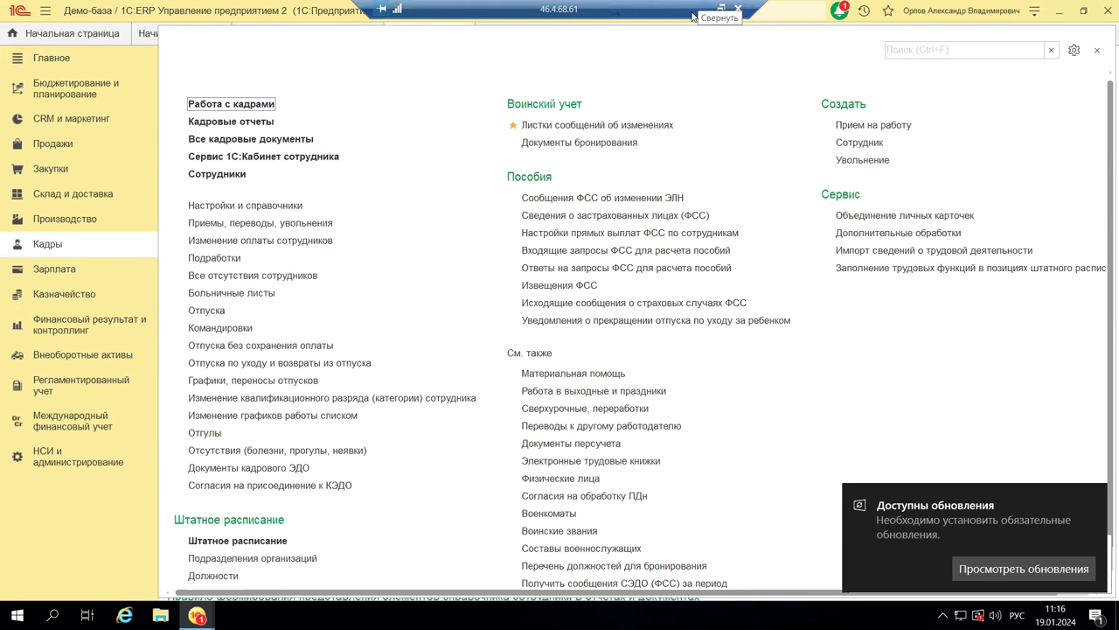
mouse_move(197, 614)
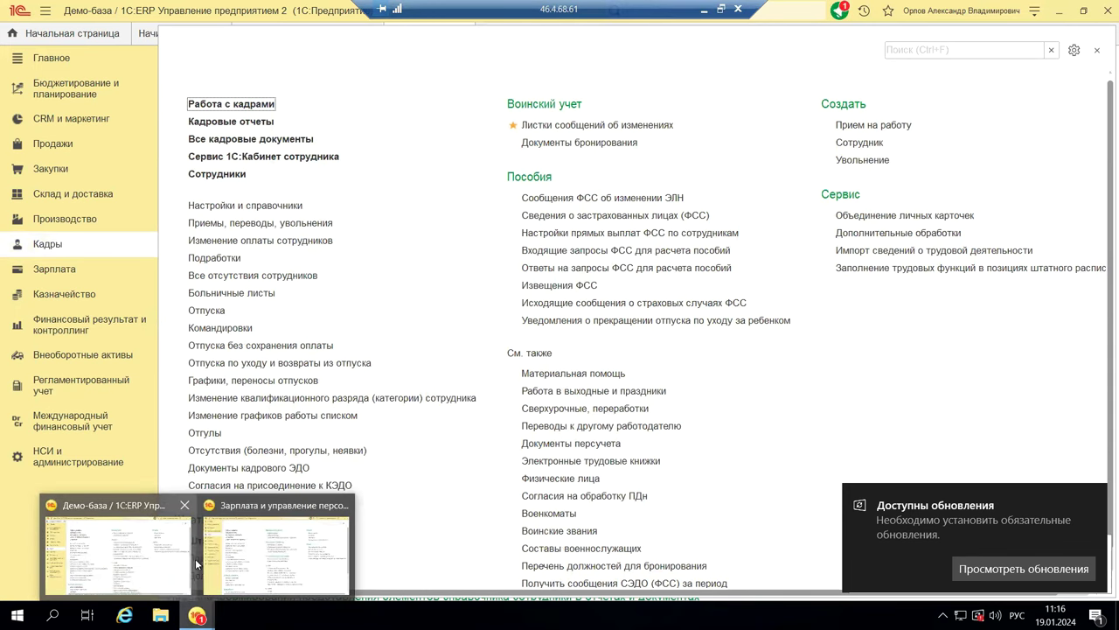
left_click(267, 549)
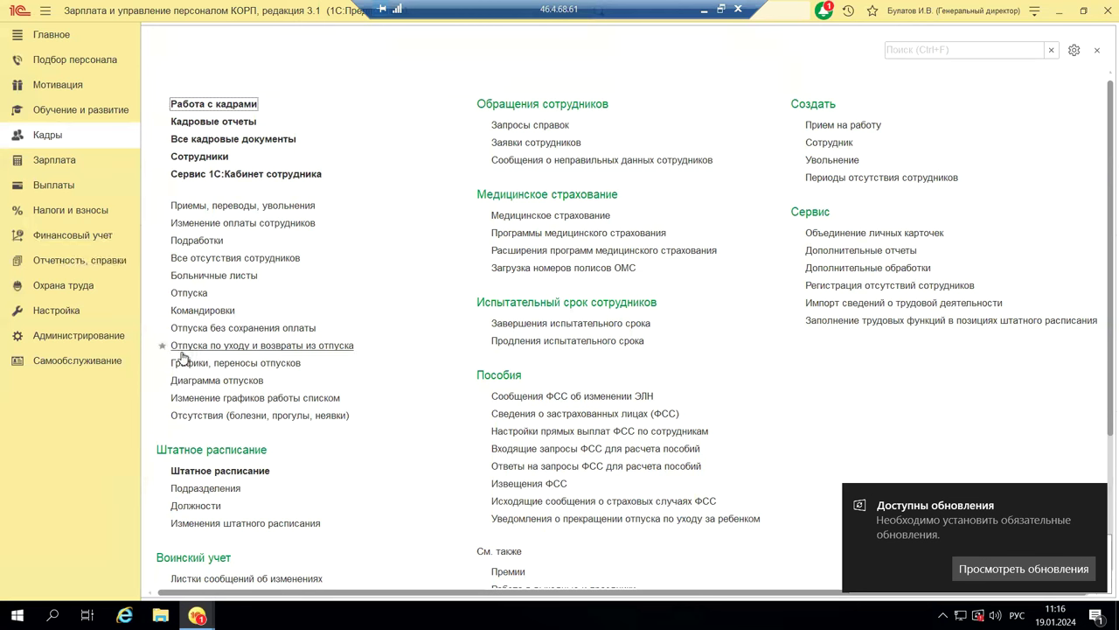
scroll(332, 332, "down", 3)
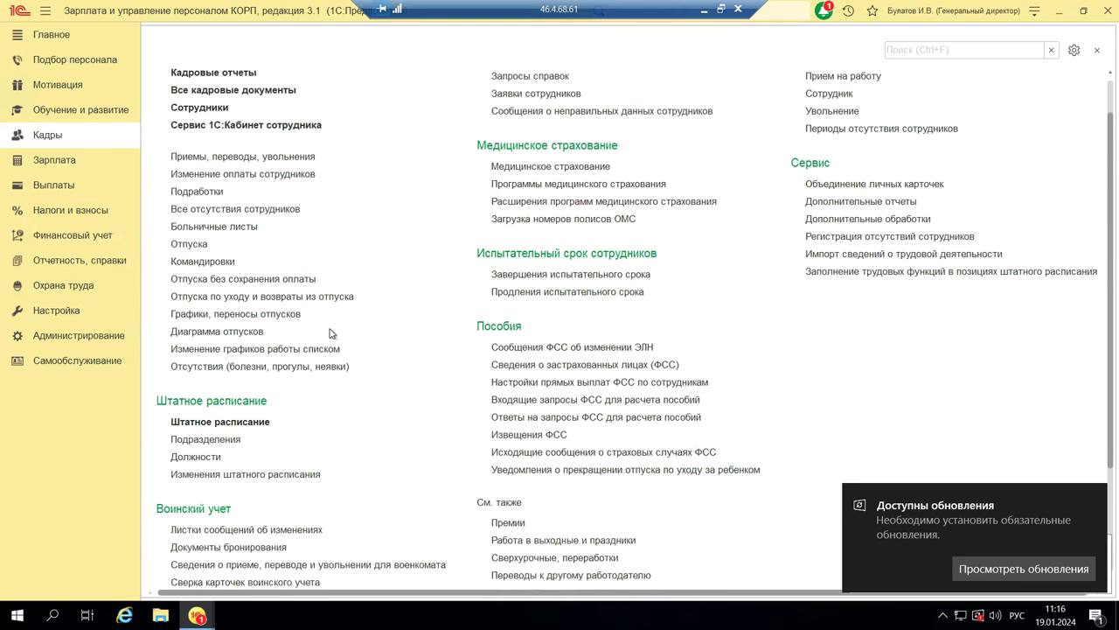
scroll(298, 416, "down", 3)
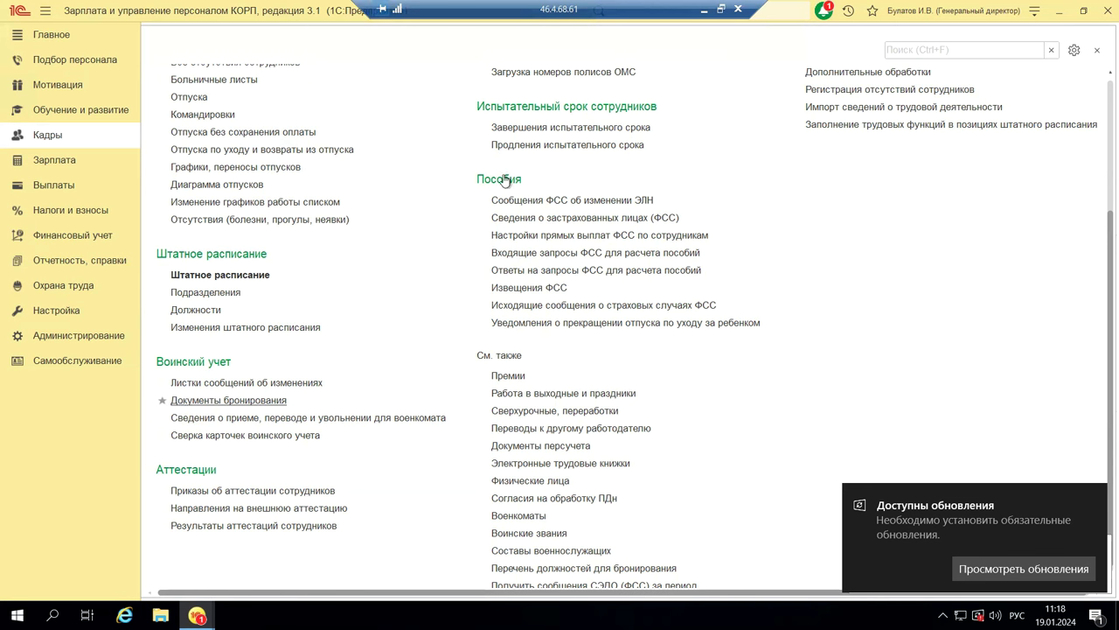
left_click(705, 9)
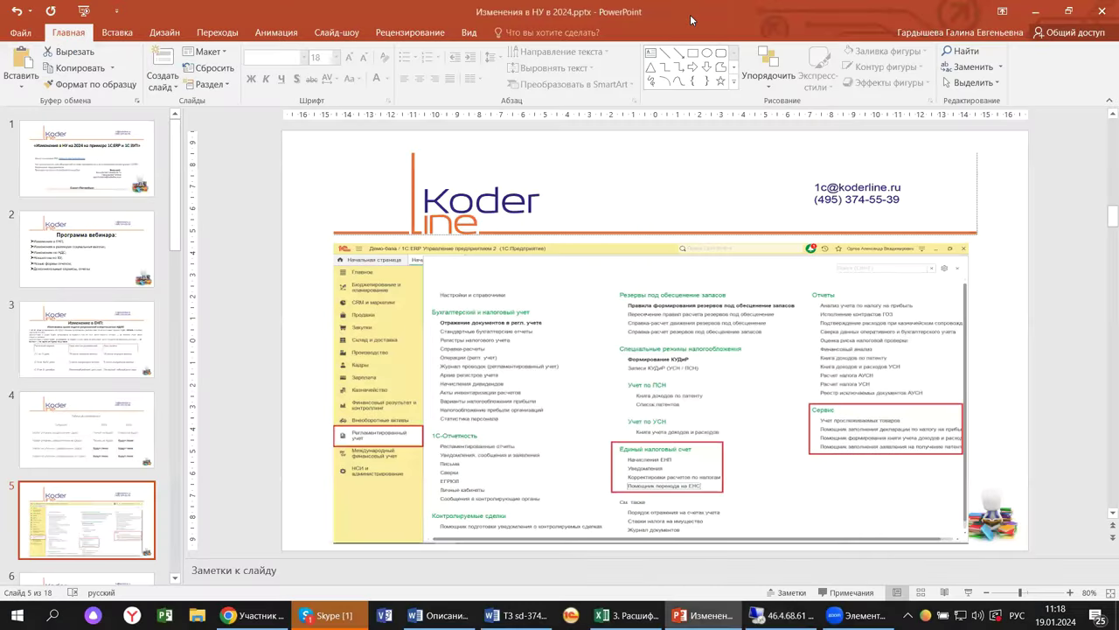
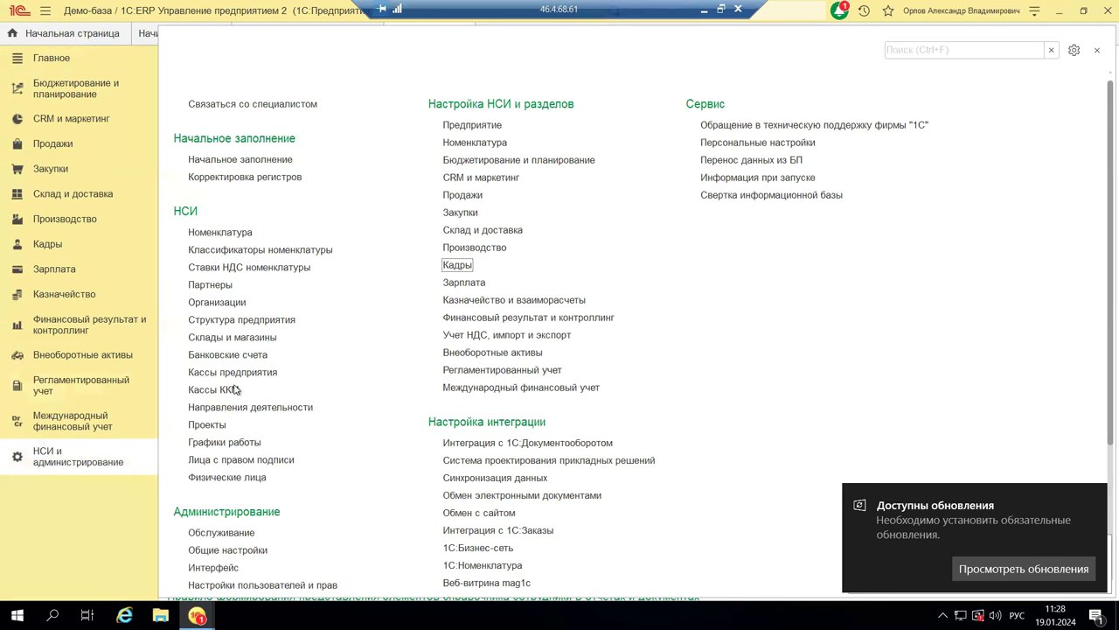
Open the organization Деловой союз from the Организации list and review its general information, addresses and registration data
left_click(217, 302)
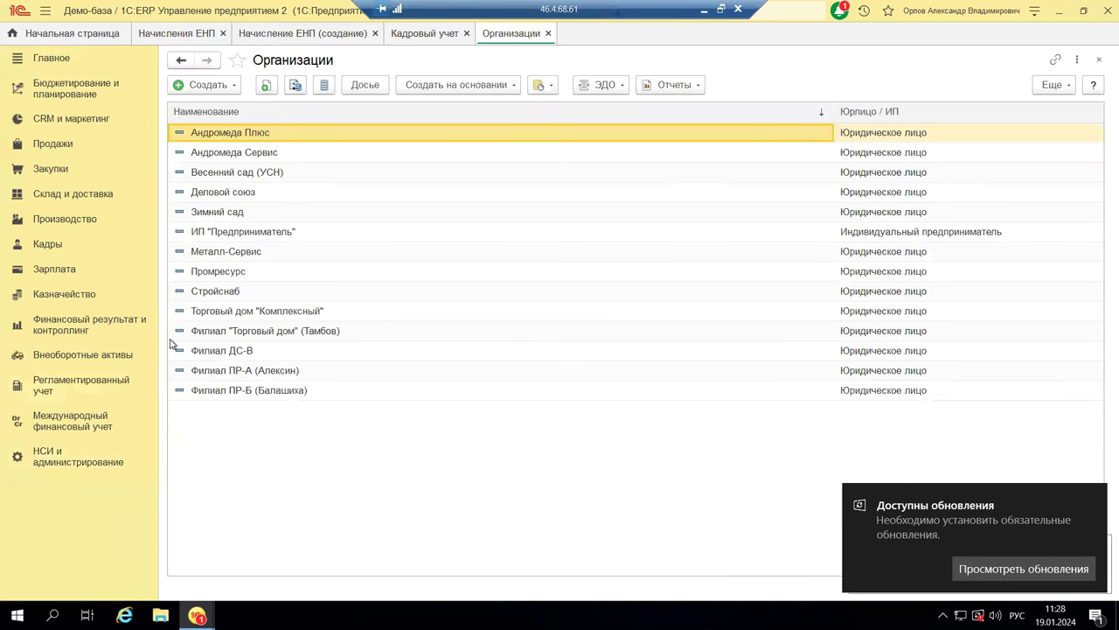
left_click(220, 191)
key("Return")
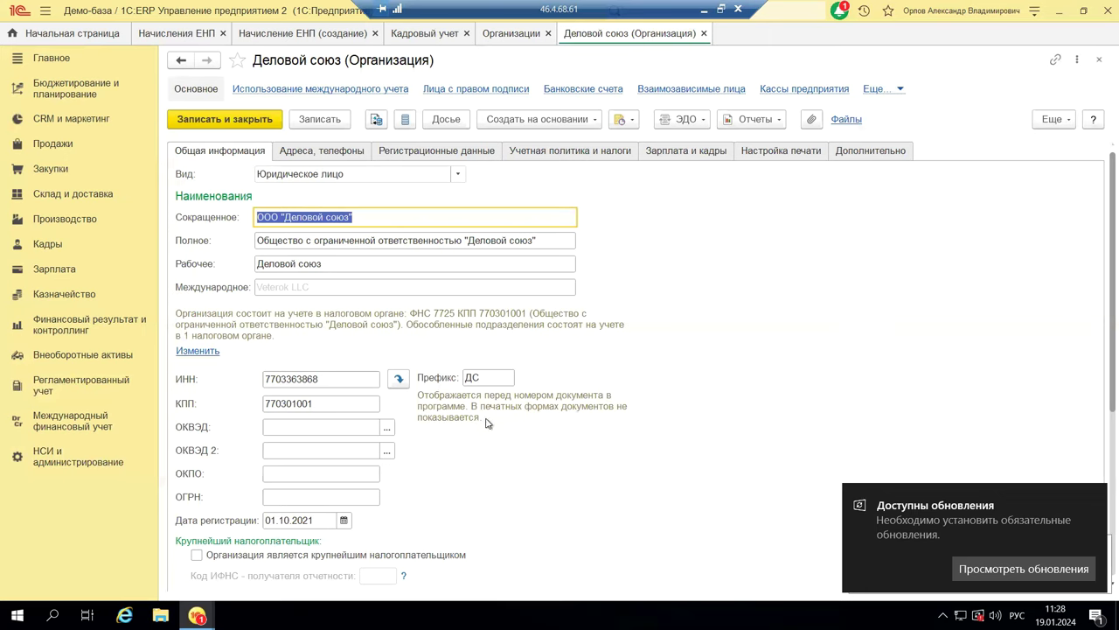
scroll(498, 411, "down", 3)
scroll(509, 401, "up", 3)
left_click(302, 153)
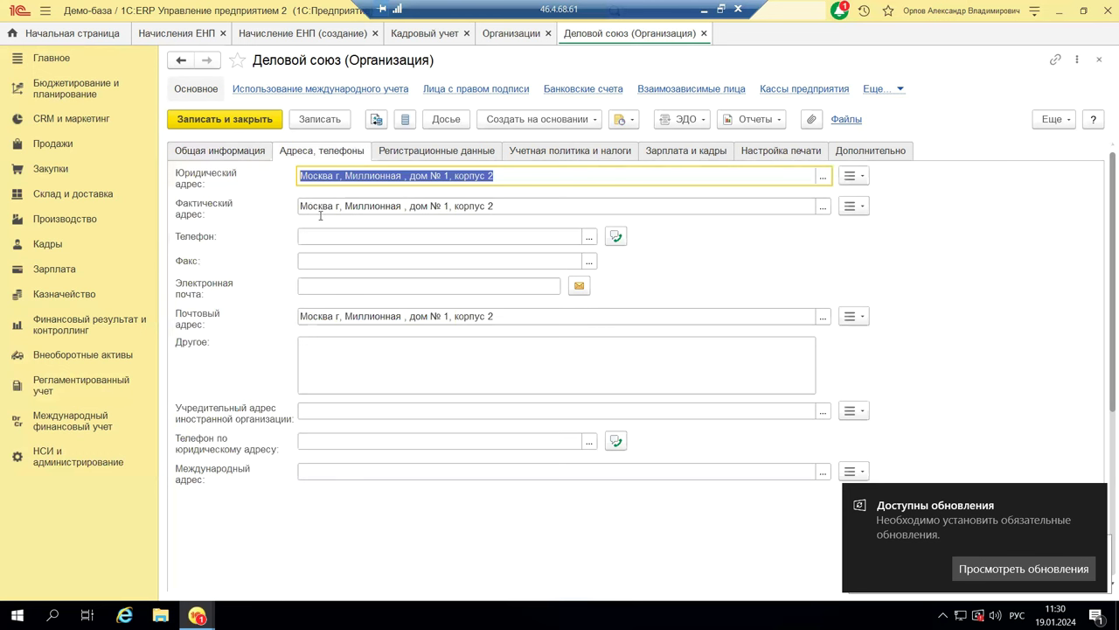
left_click(414, 155)
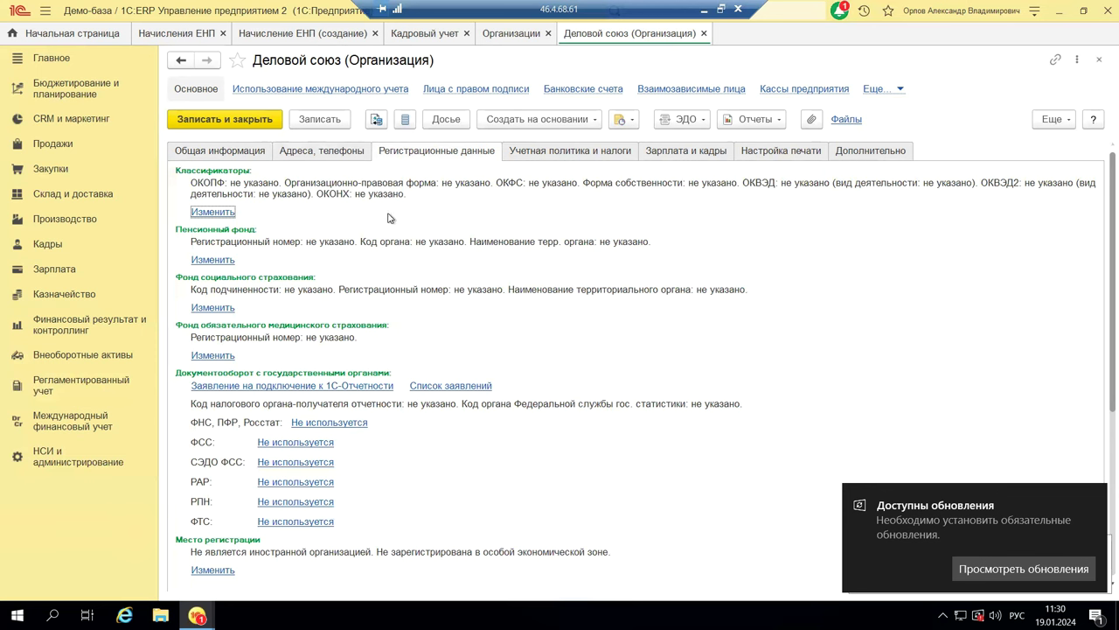
Review the accounting policy and tax settings of Деловой союз, including profit tax, VAT and property tax
left_click(525, 158)
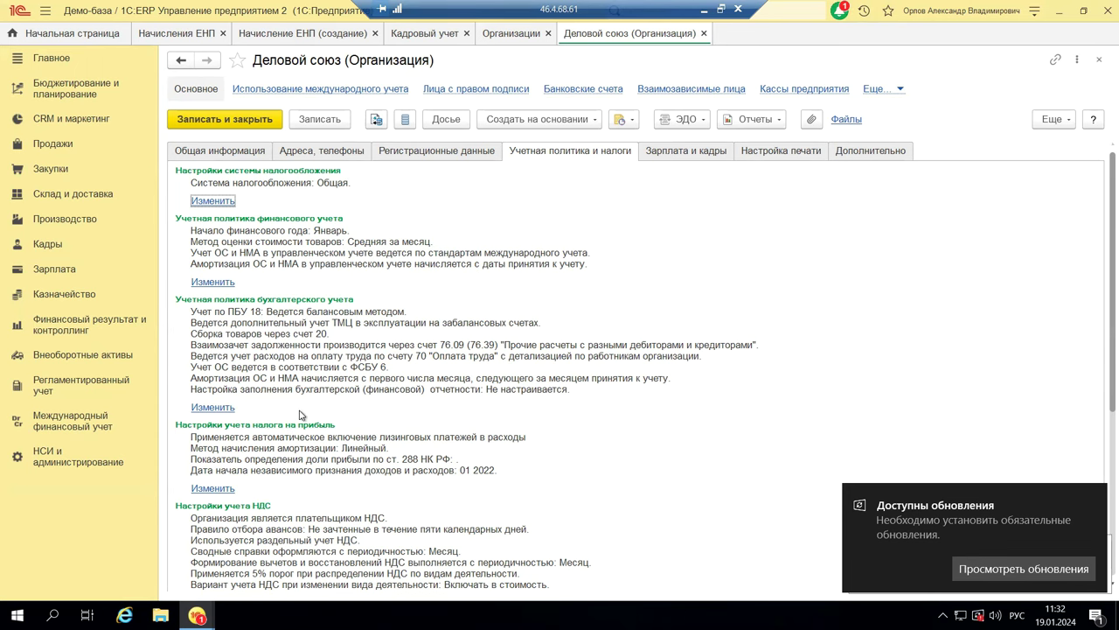
scroll(300, 415, "down", 3)
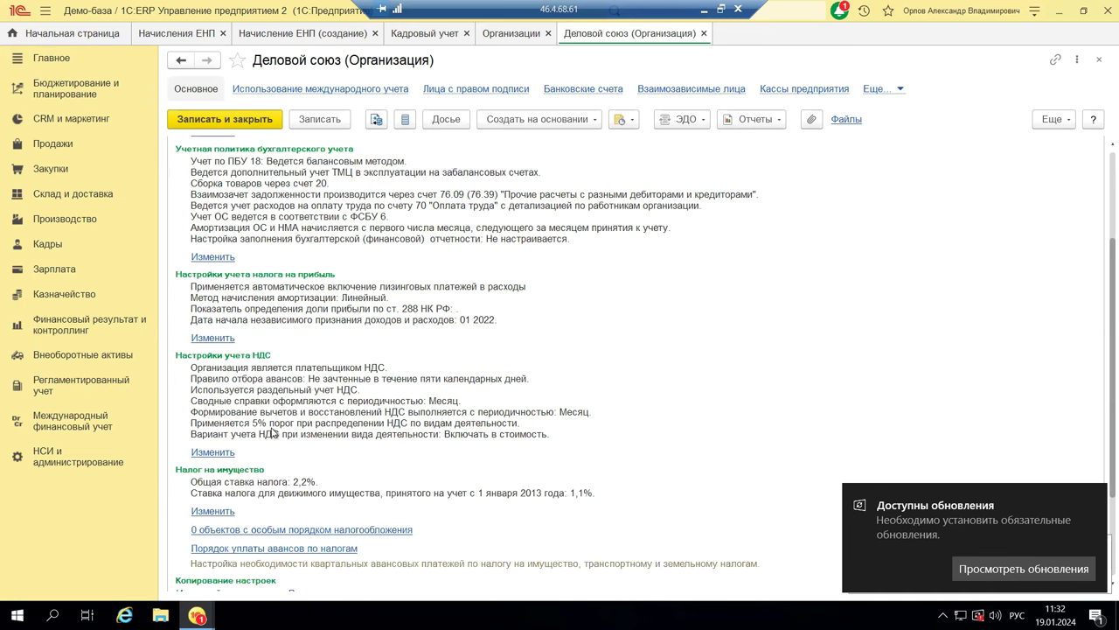
scroll(275, 438, "down", 2)
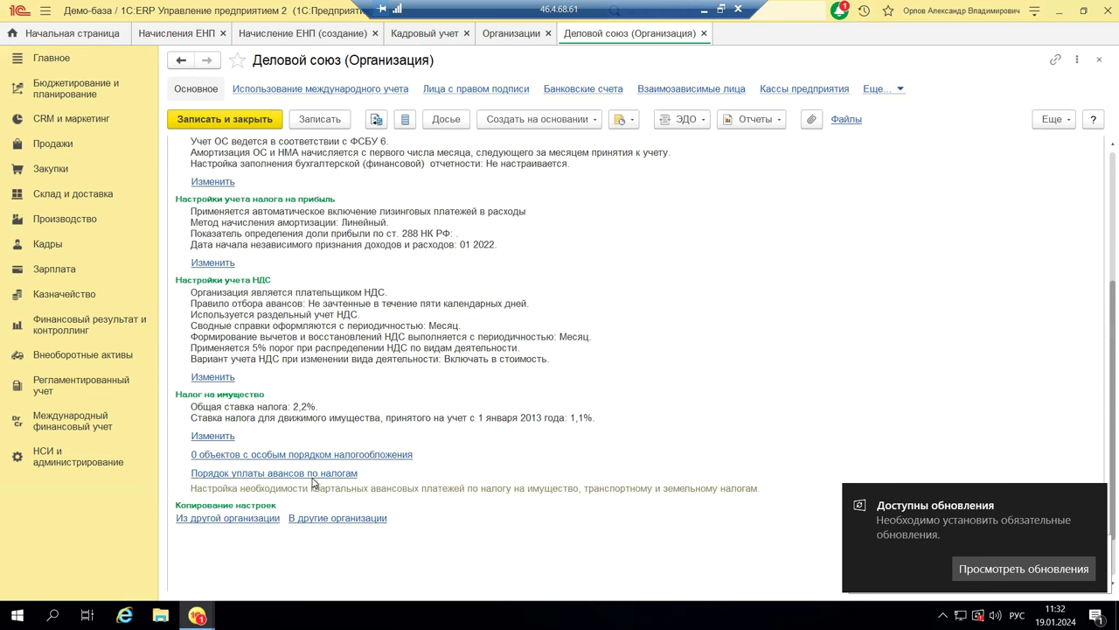
scroll(390, 323, "up", 6)
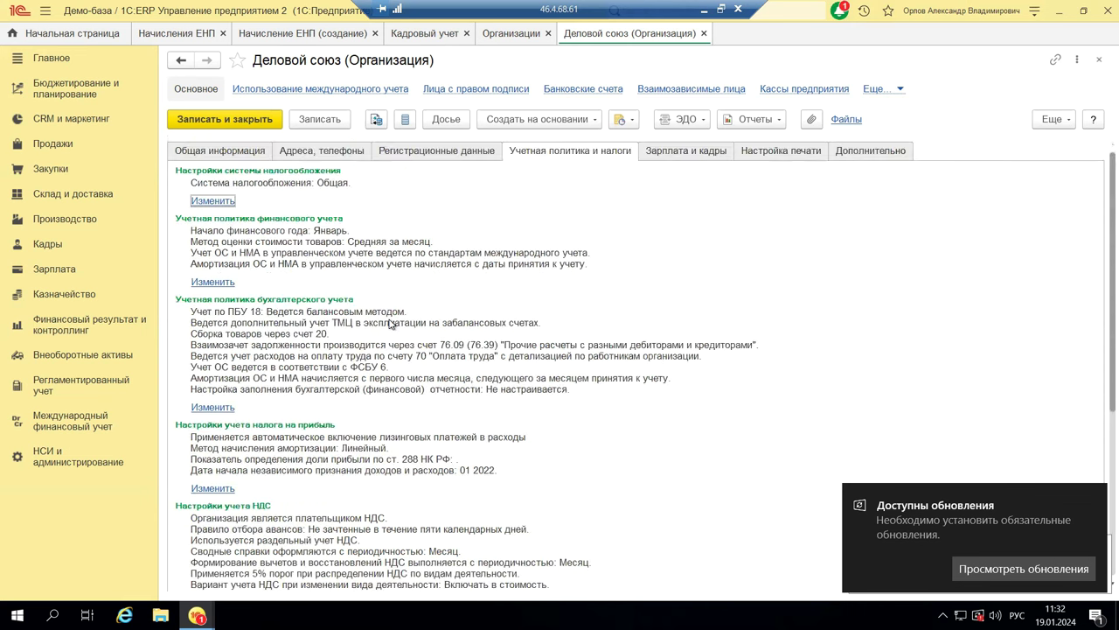
In the organization's Воинский учет settings, add a 2024 mobilization staffing need for the Руководители category with a quantity of 2
left_click(683, 153)
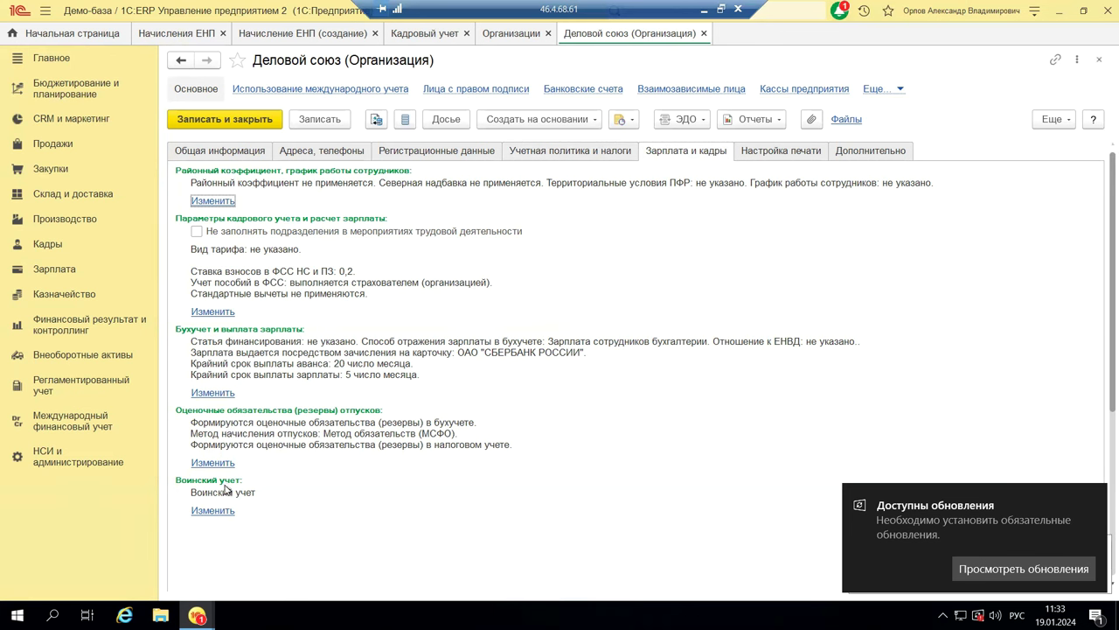
left_click(196, 514)
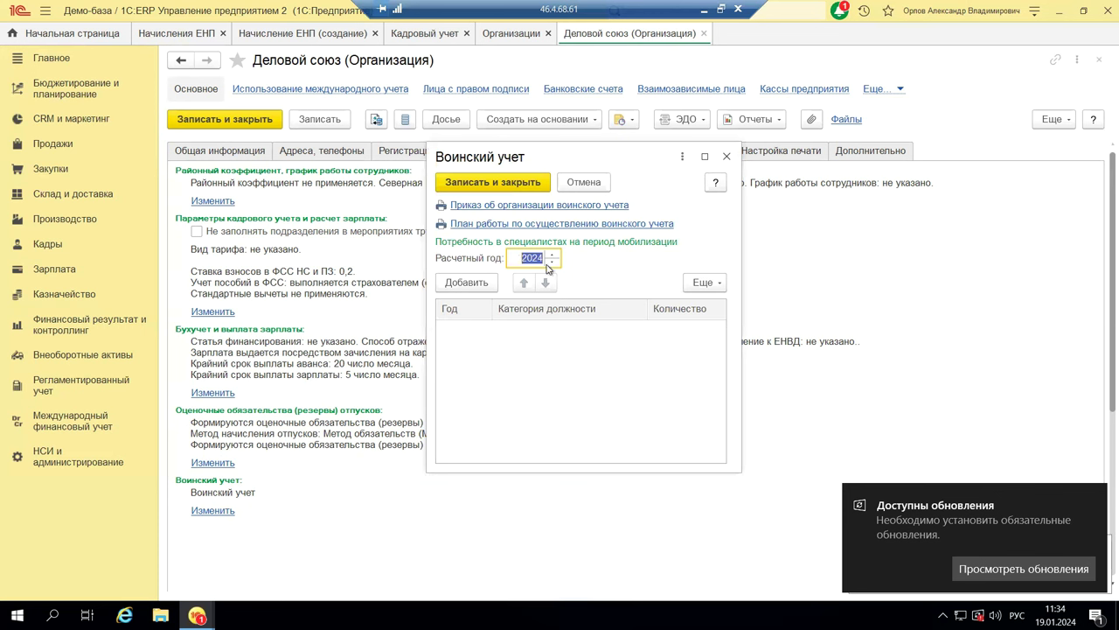
left_click(468, 284)
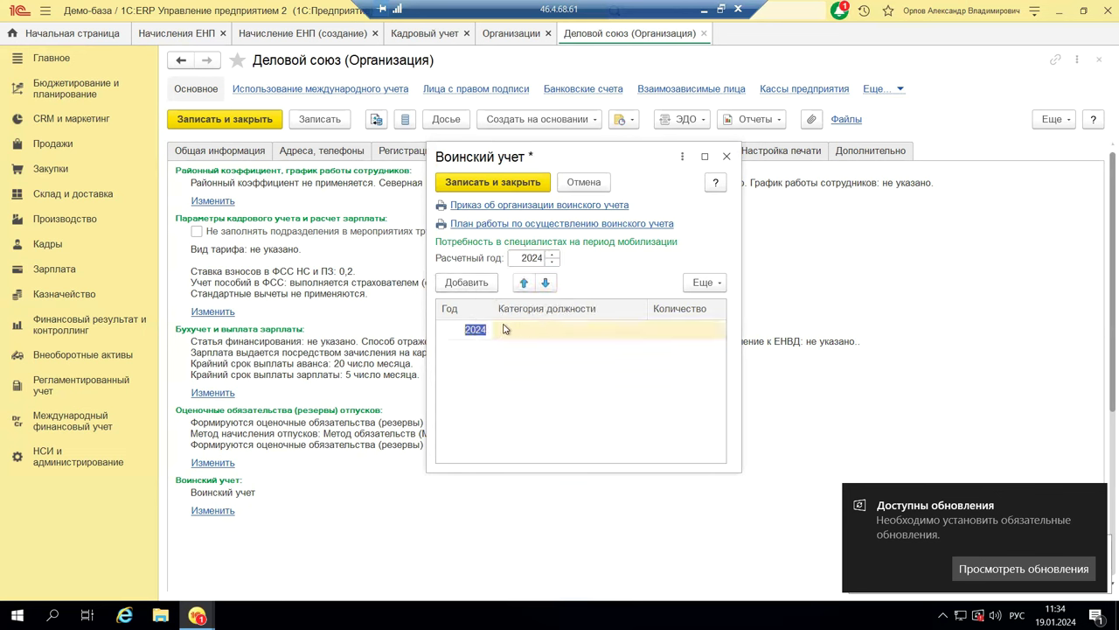
left_click(557, 333)
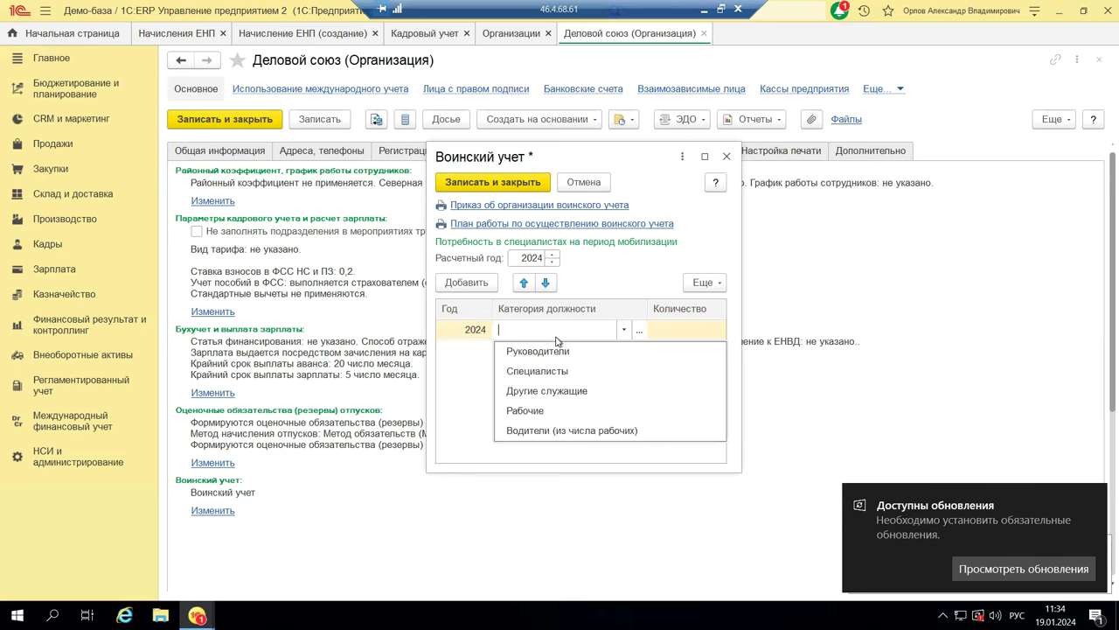
left_click(555, 353)
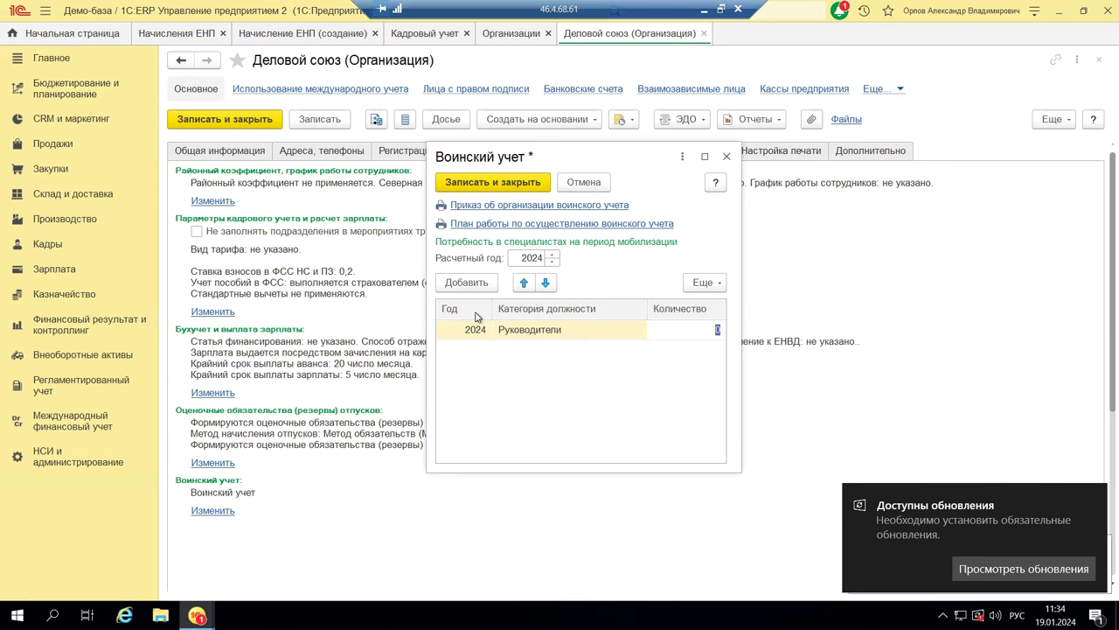
key("Return")
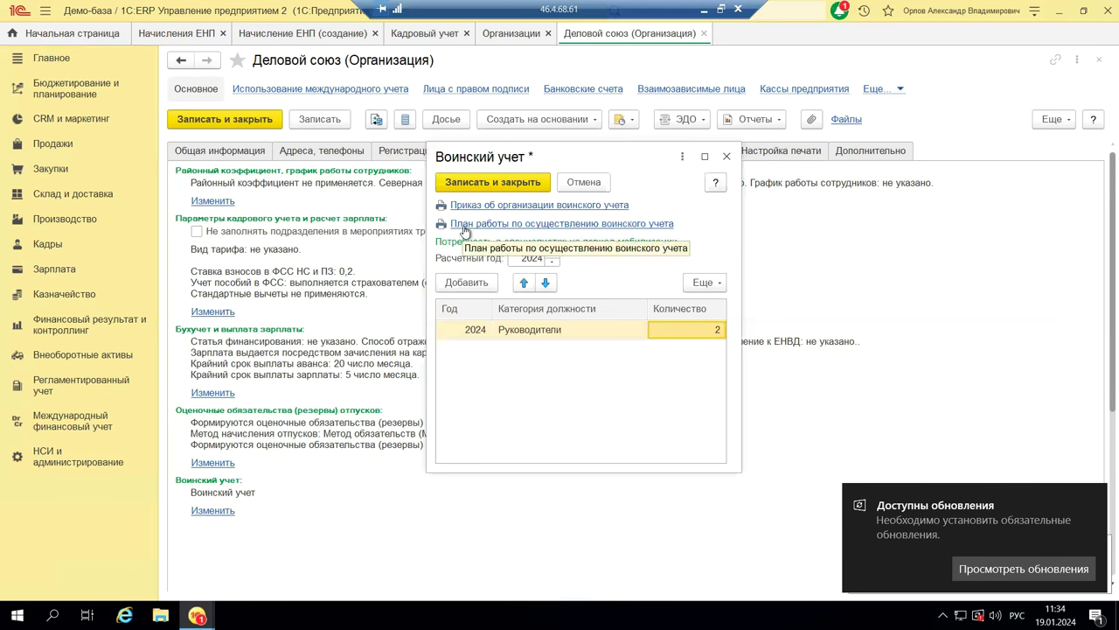
Generate the print form План работы по осуществлению воинского учета and examine the name and signature fields in its approval block
left_click(466, 225)
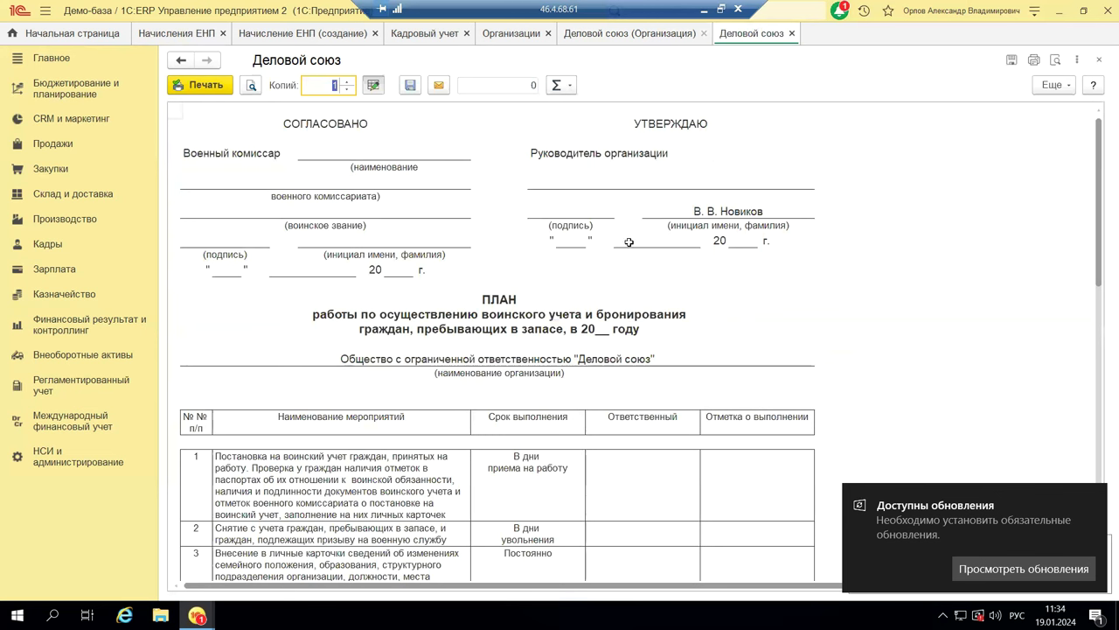
left_click(694, 215)
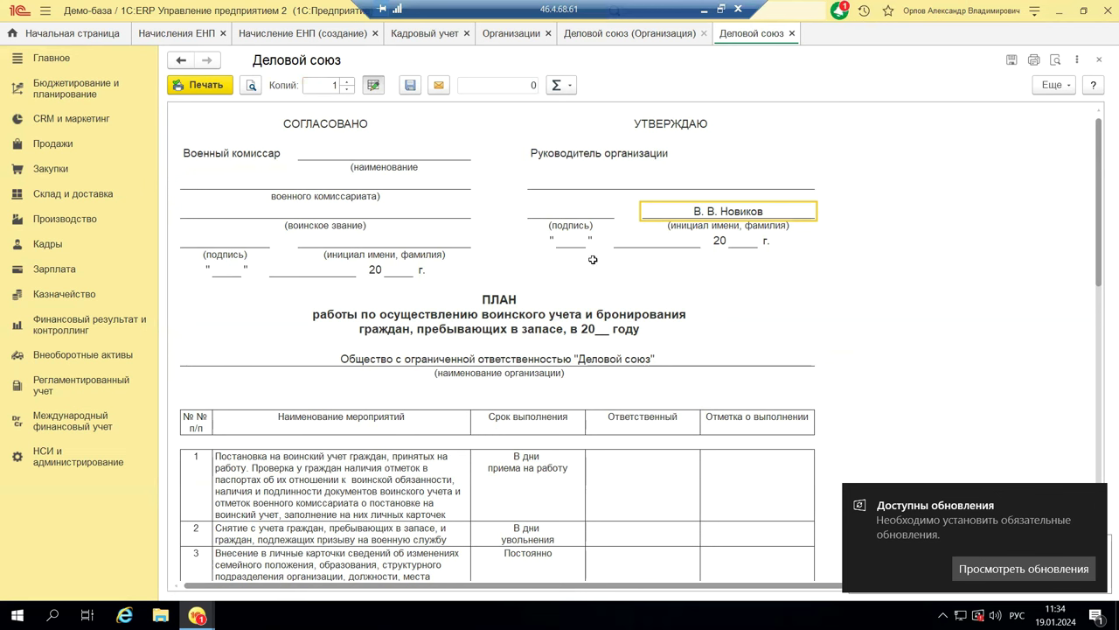
left_click(552, 220)
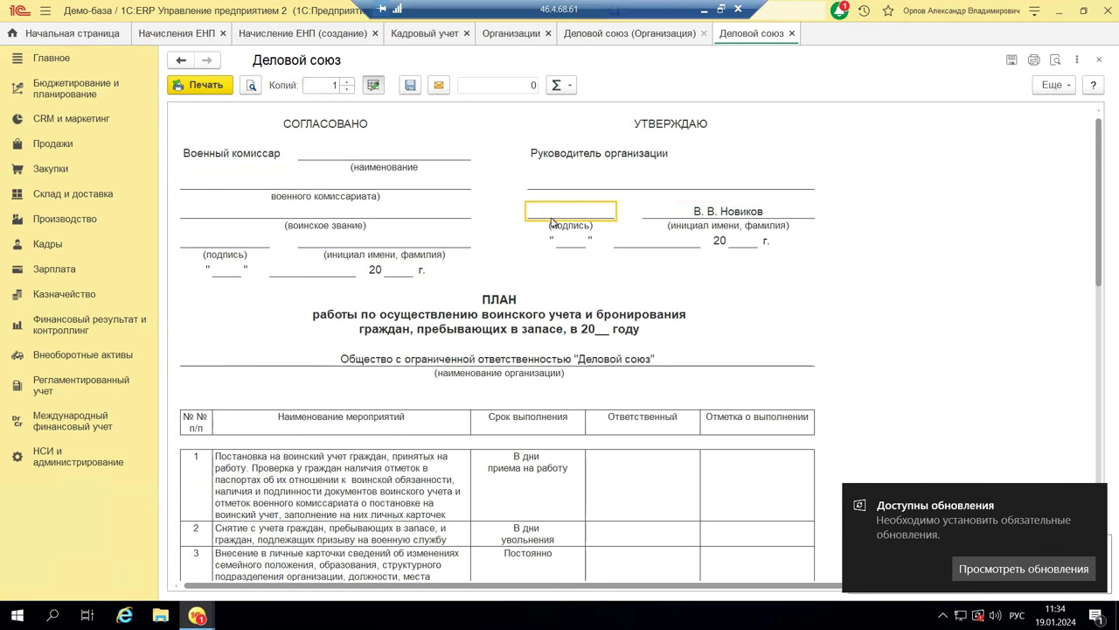
Review the military registration work plan, from the approver's name field through the activities table to the Ответственный за ВУР signature block
left_click(751, 212)
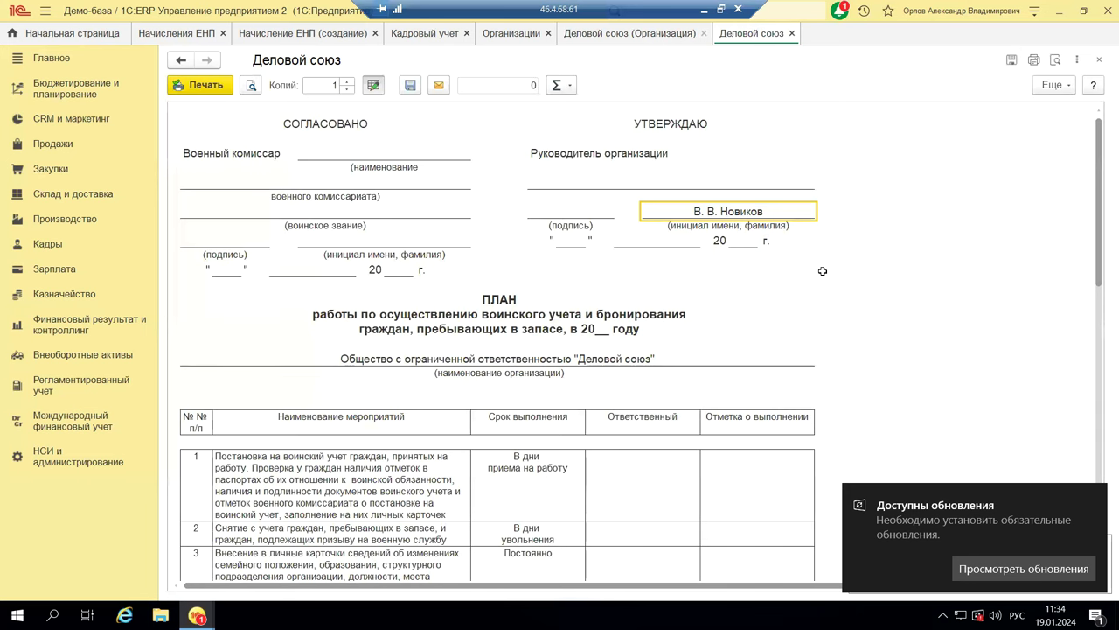
scroll(822, 271, "down", 5)
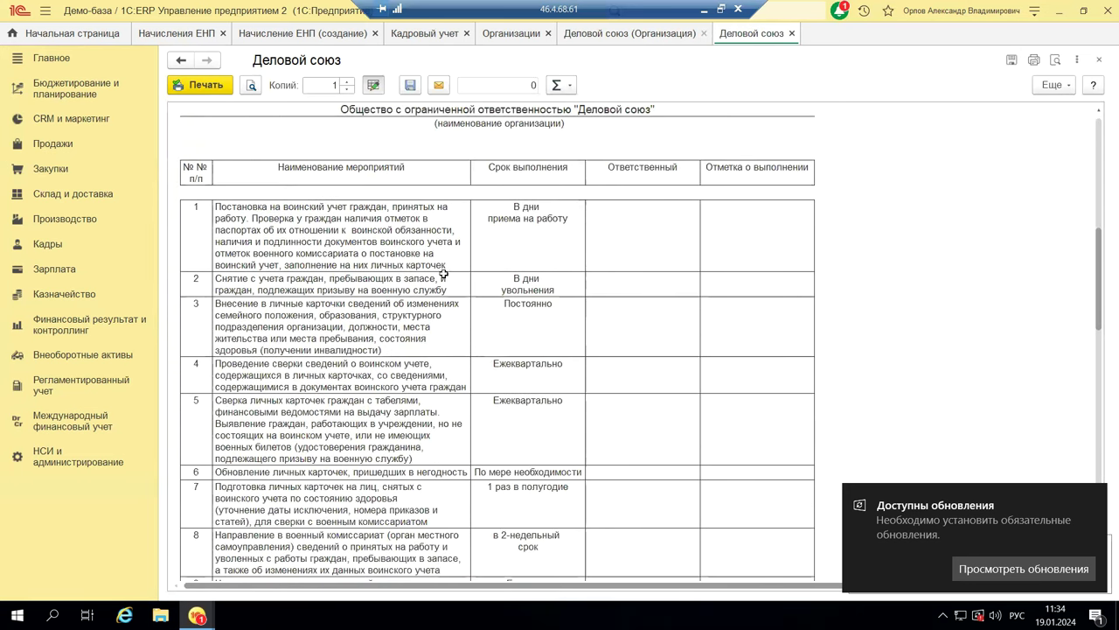
scroll(718, 302, "down", 15)
scroll(720, 290, "down", 8)
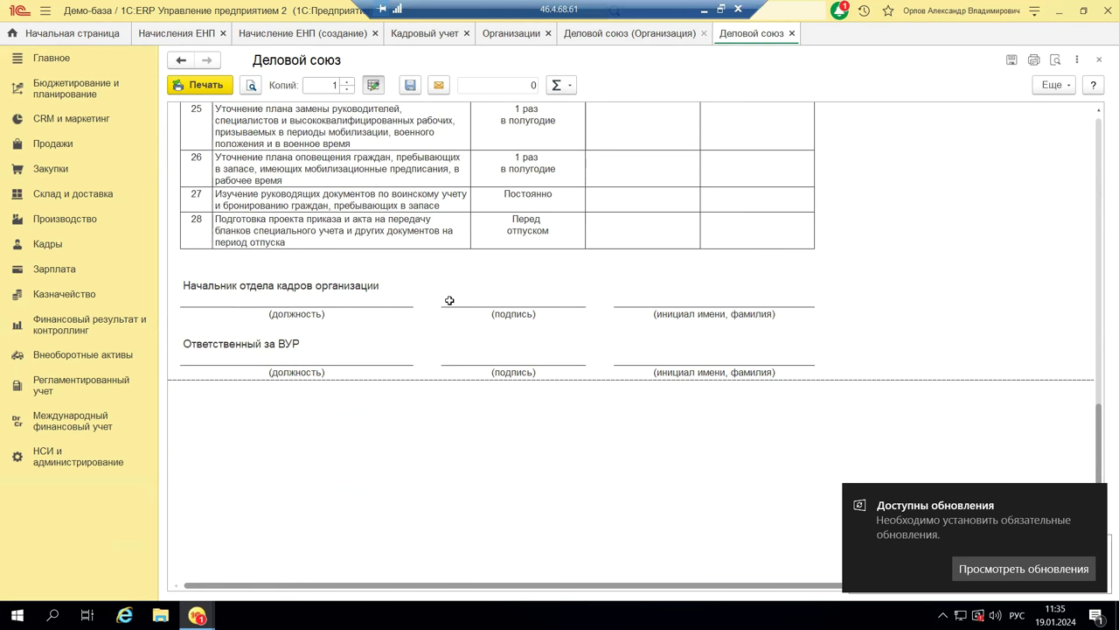
left_click(216, 347)
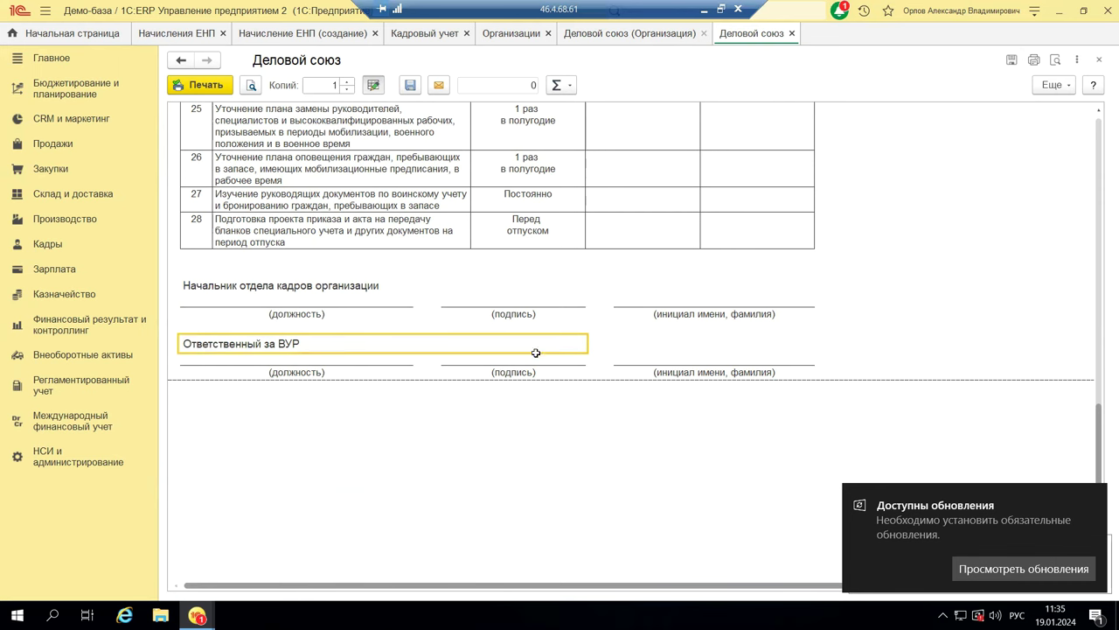
scroll(592, 303, "up", 15)
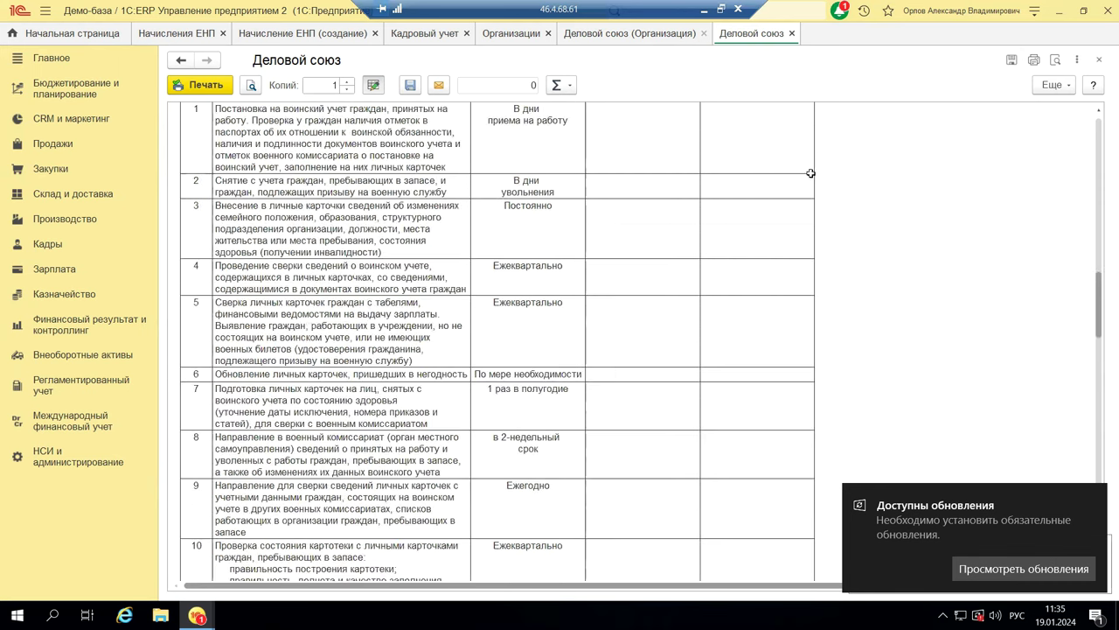
scroll(771, 179, "up", 2)
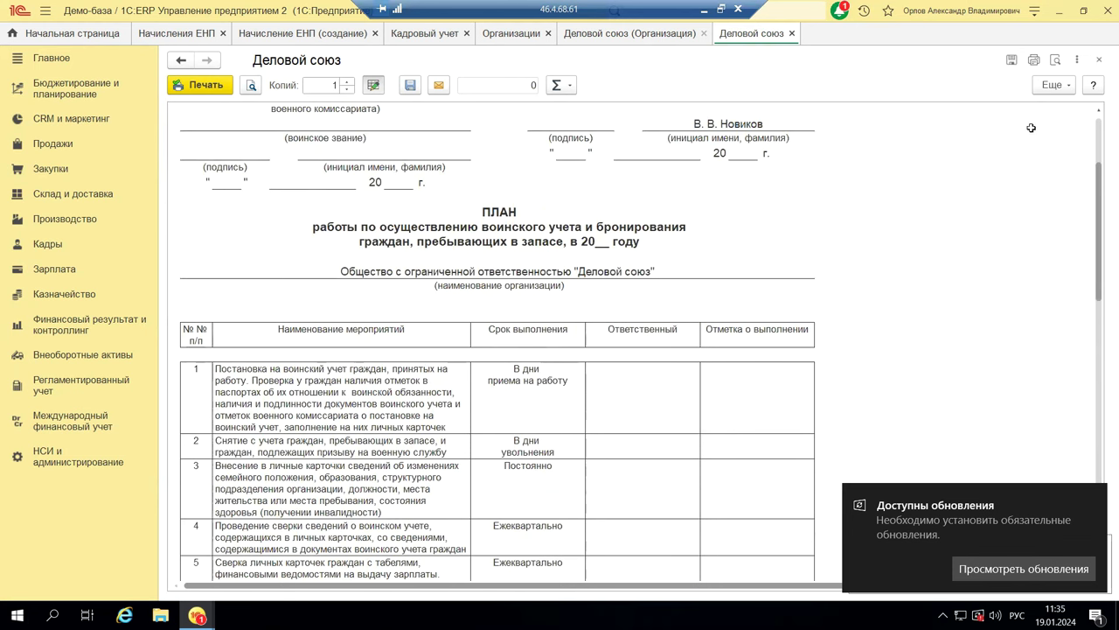
left_click_drag(1099, 178, 1093, 123)
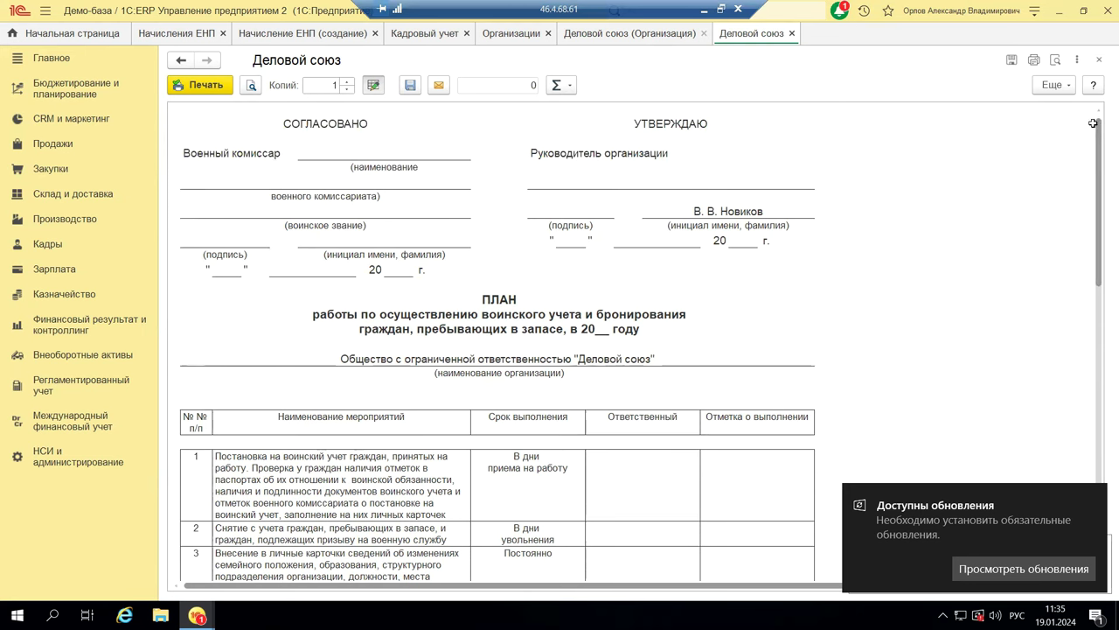
Close the work plan, generate the print form Приказ об организации воинского учета and read the order through to its signature block
left_click(1099, 60)
left_click(493, 206)
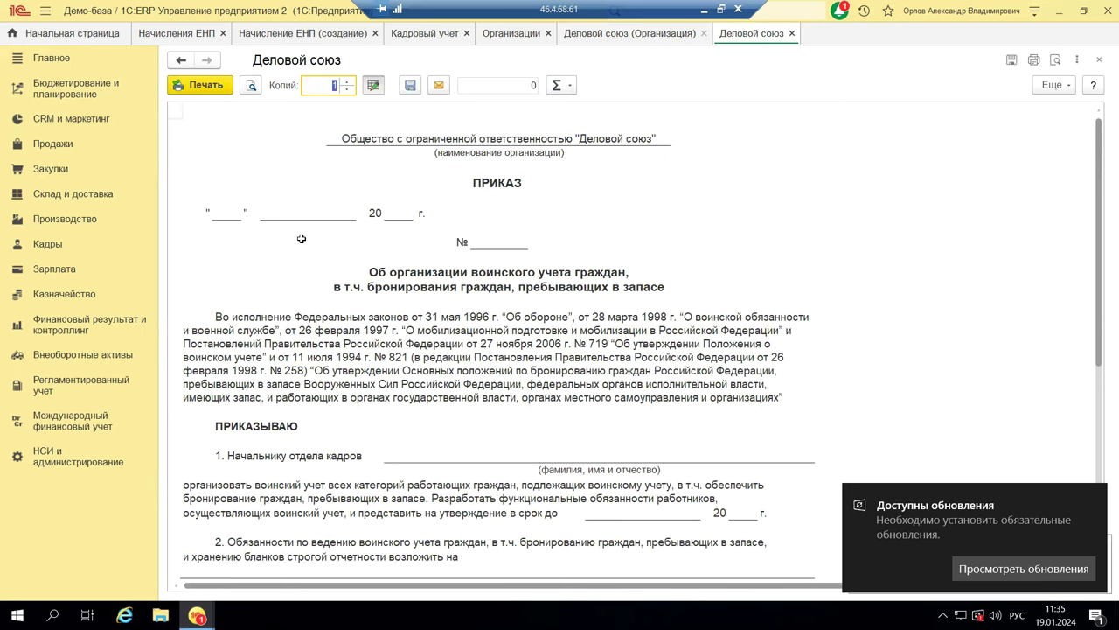
scroll(301, 241, "down", 7)
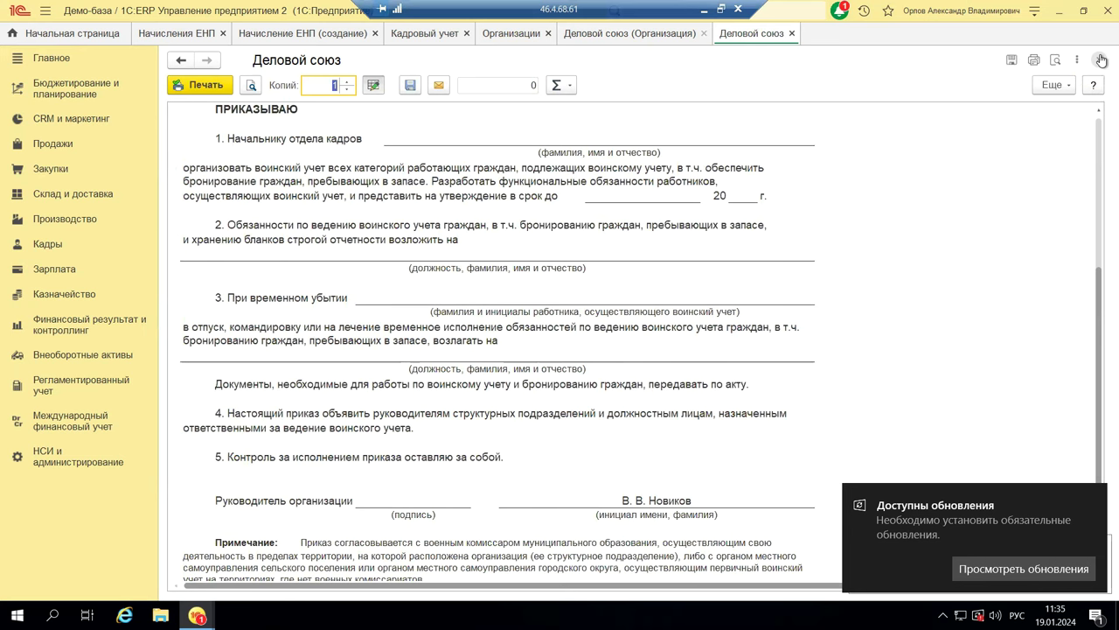
left_click(1101, 60)
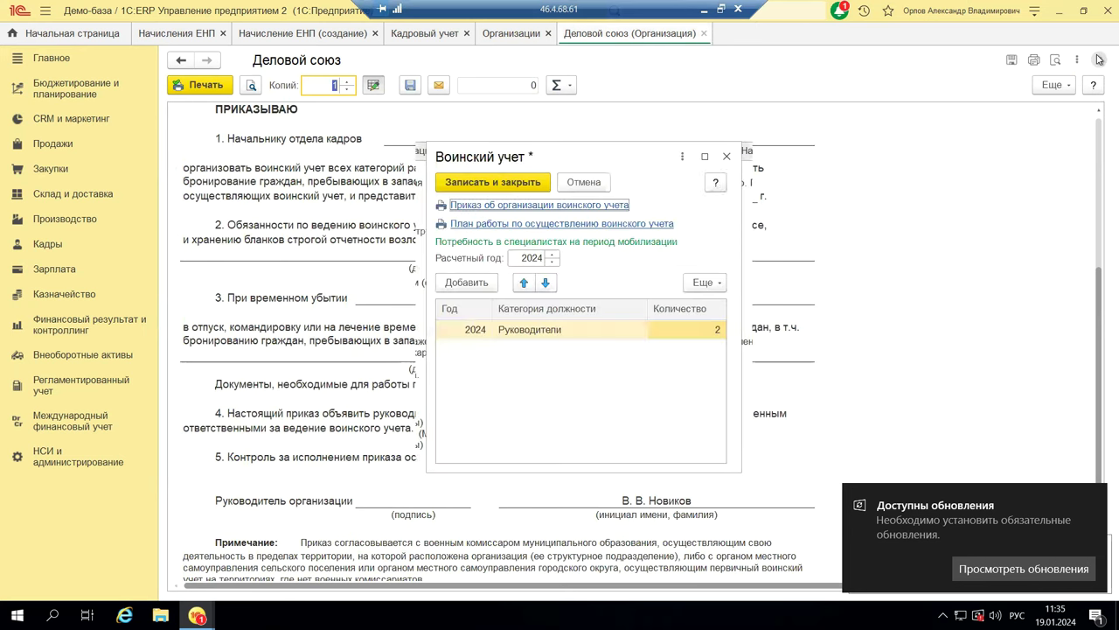
Close the Воинский учет settings without saving the changes and close the Деловой союз organization card
left_click(727, 157)
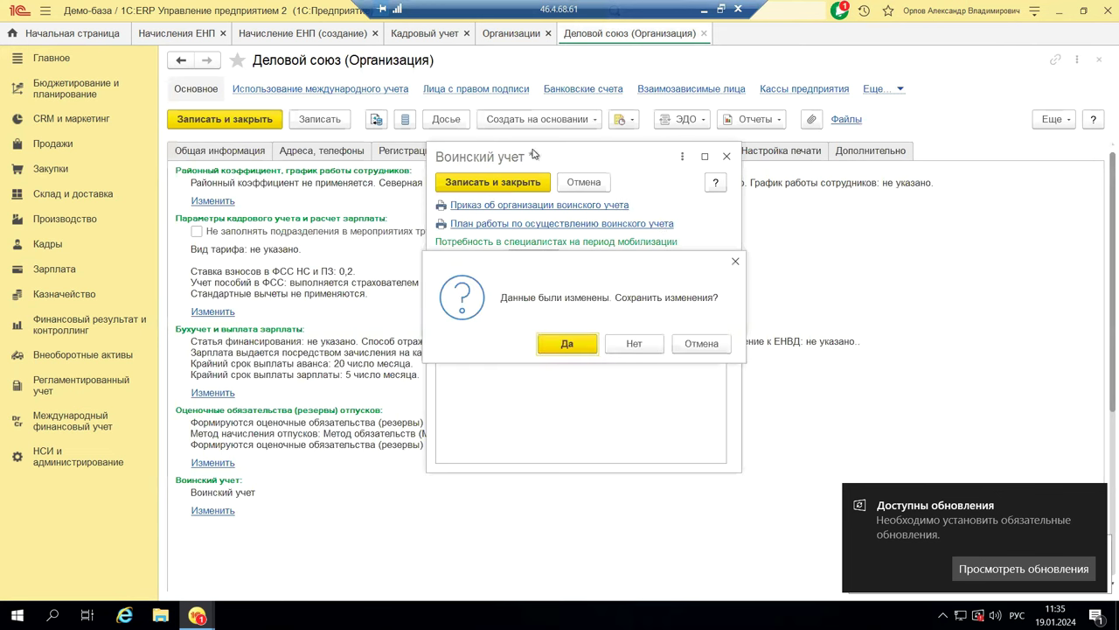
left_click(638, 344)
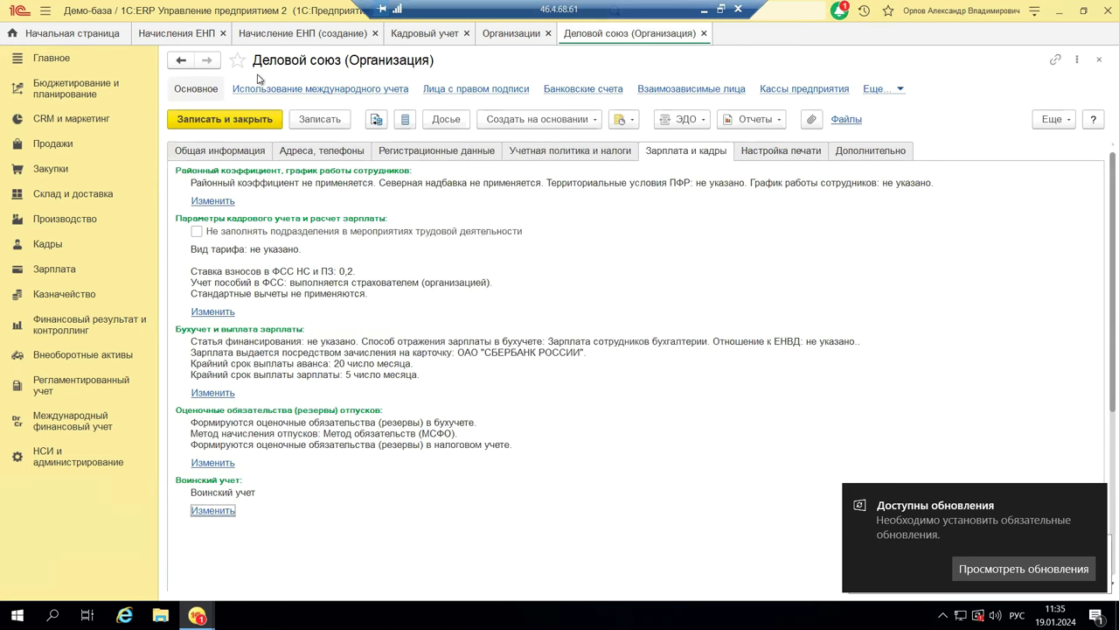
left_click(1100, 60)
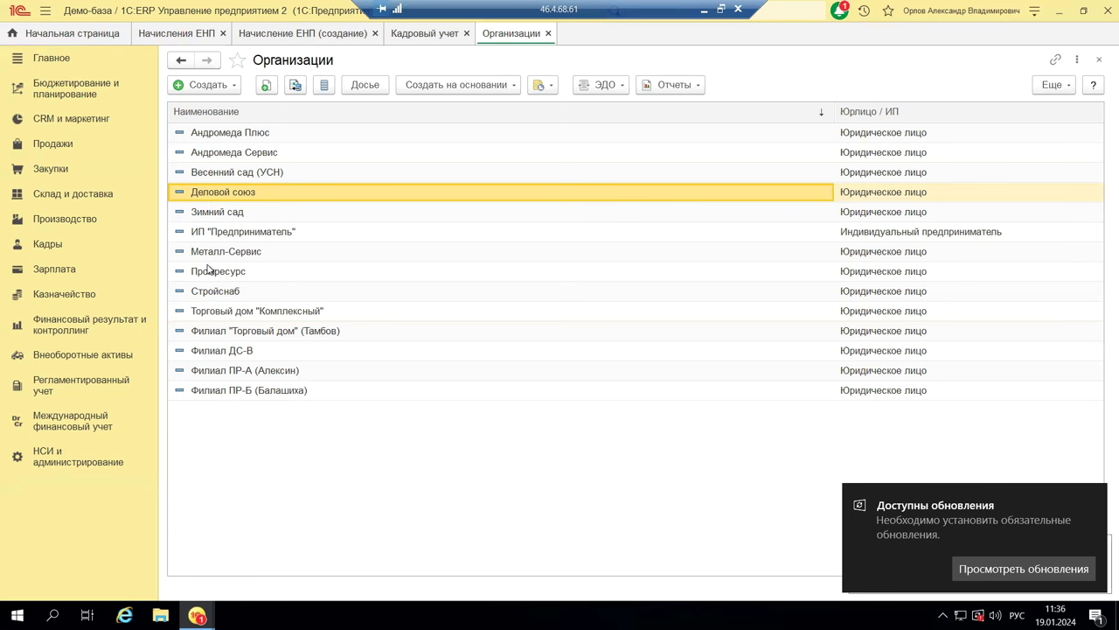
Switch to the PowerPoint presentation and show slide 9 on changes in social payment amounts, followed by slide 10 on the material benefit tax moratorium
left_click(705, 11)
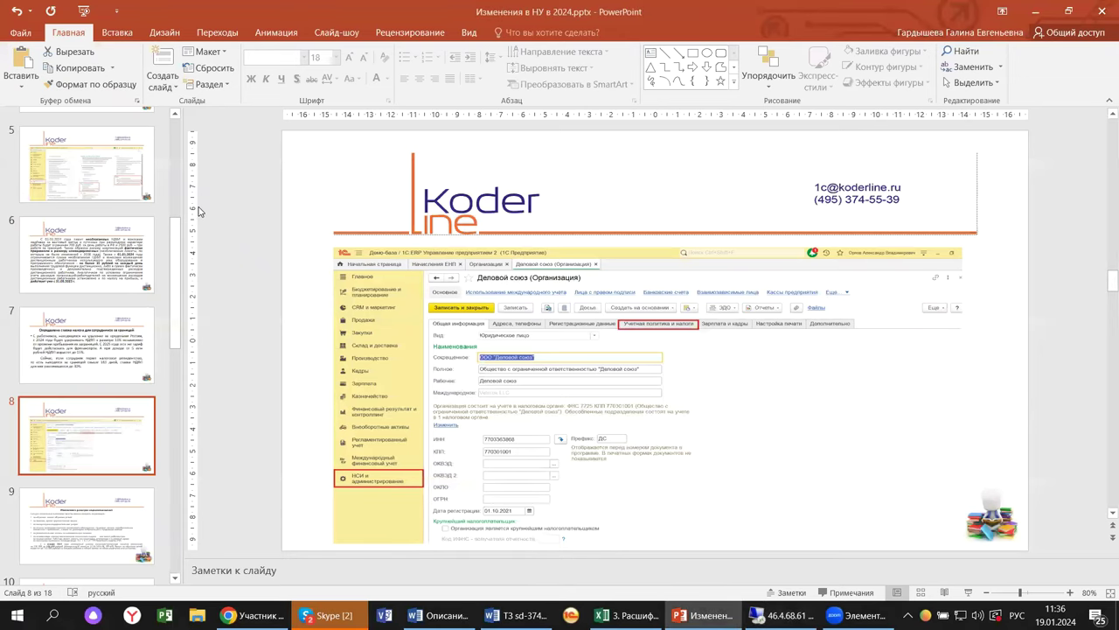
scroll(172, 283, "down", 2)
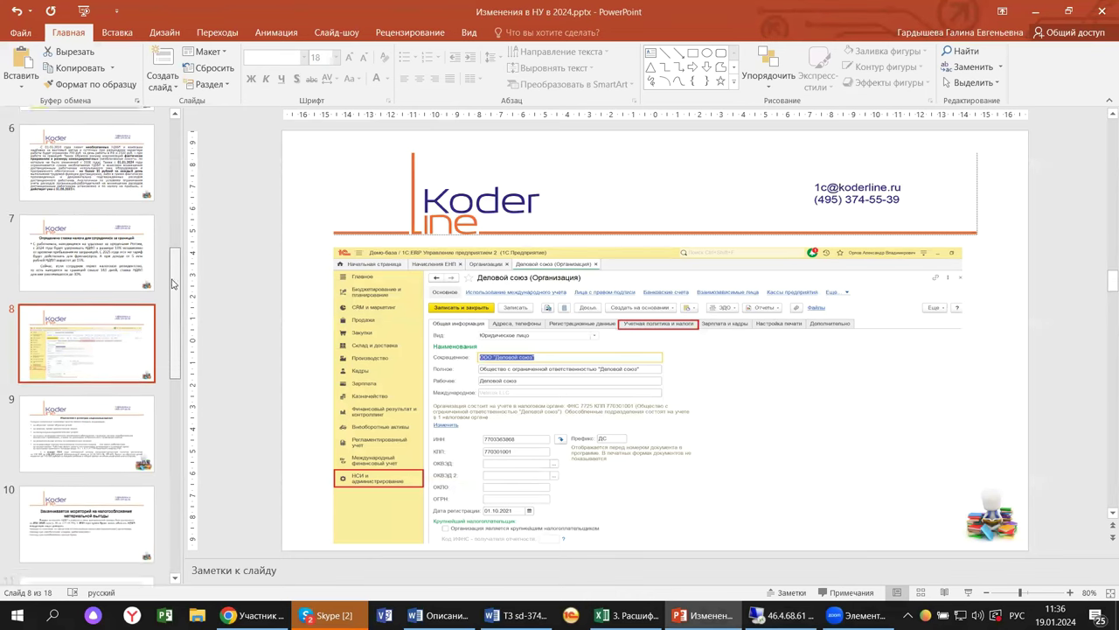
scroll(172, 284, "down", 4)
left_click(125, 250)
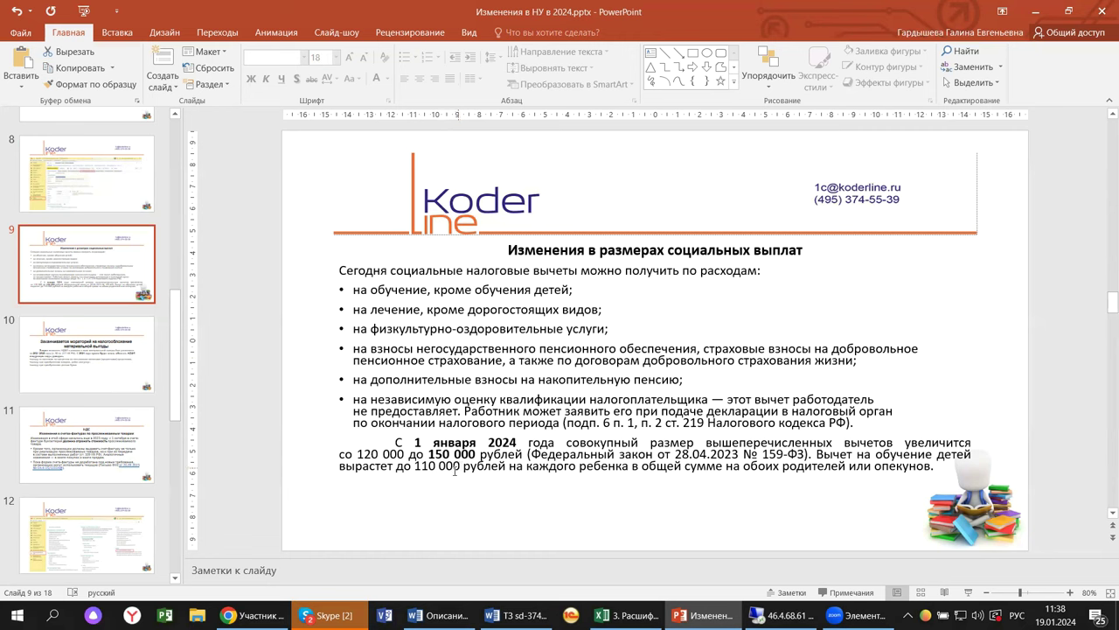
left_click(89, 363)
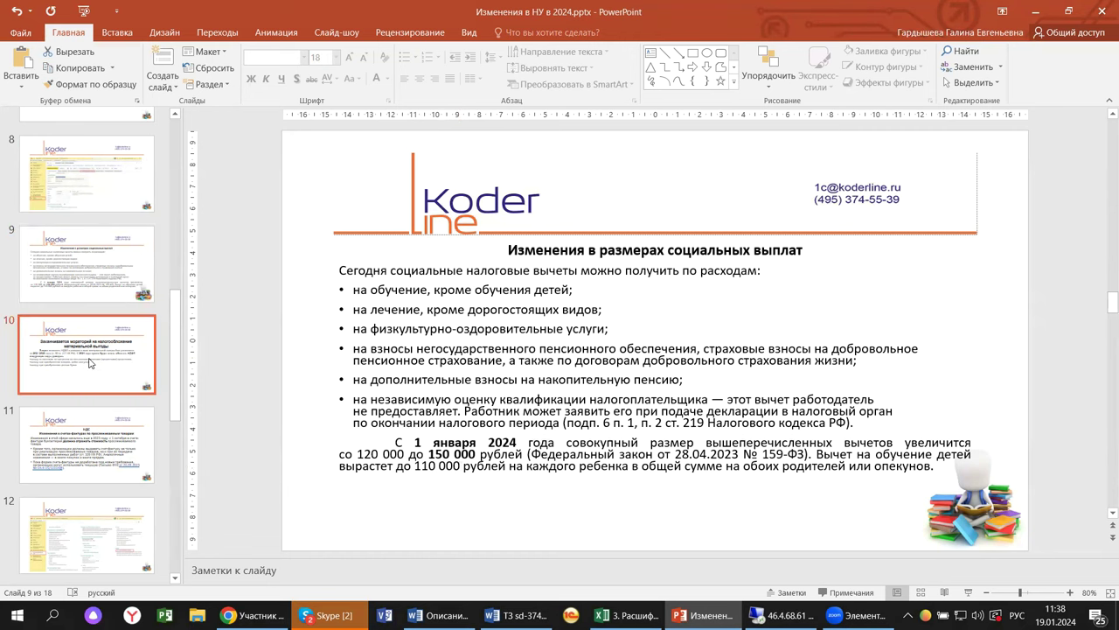